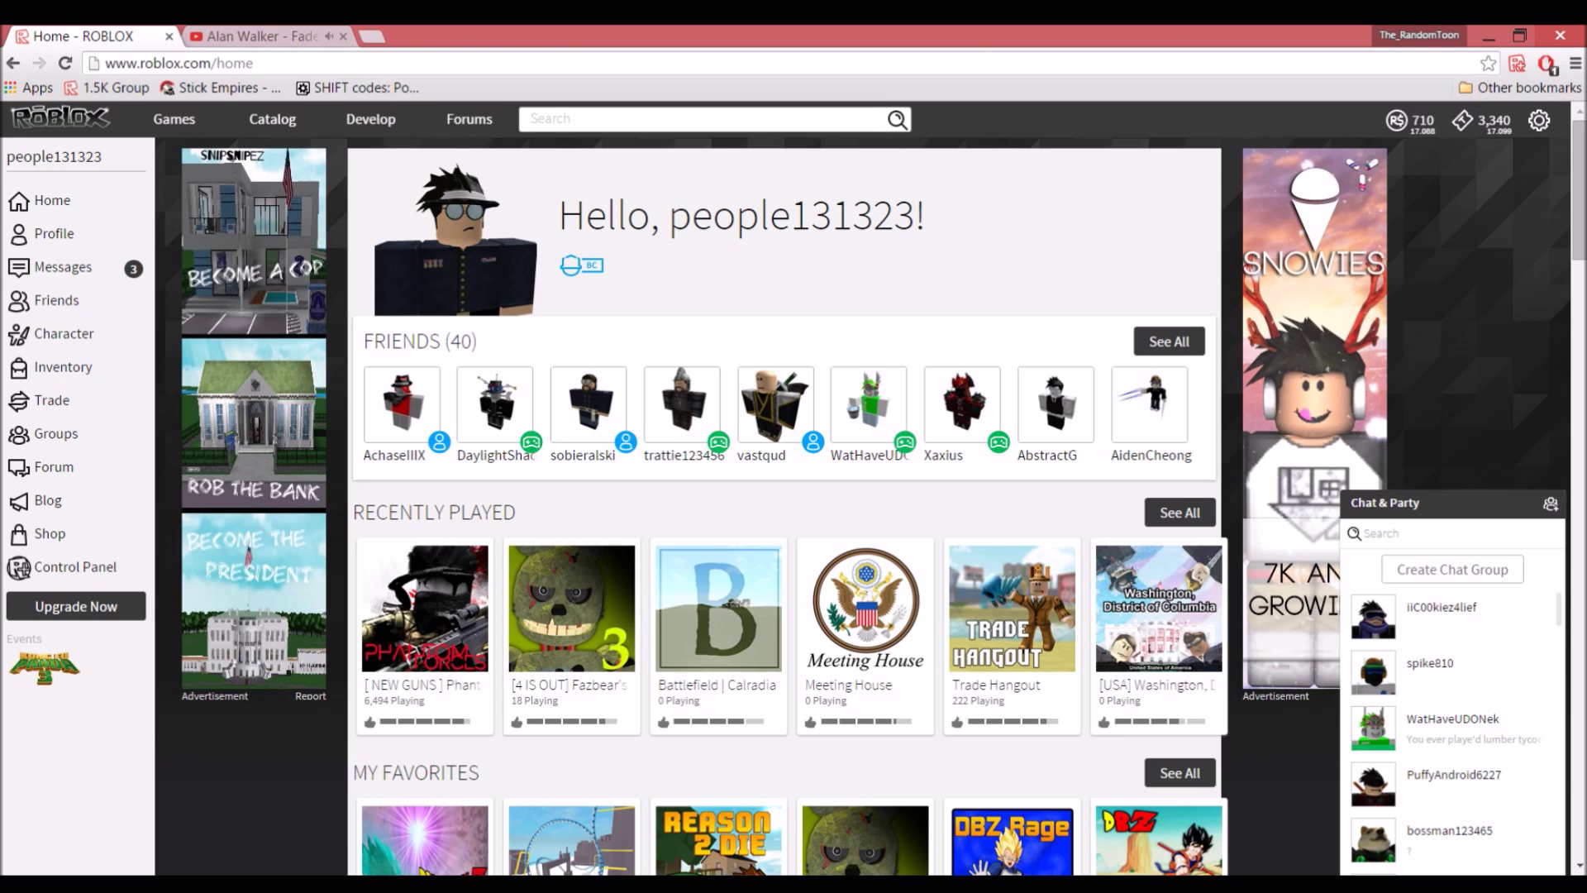
Open Google in a new tab and search for 'roblox+'
{"action": "key", "text": "ctrl+t"}
{"action": "type", "text": "g"}
{"action": "key", "text": "Return"}
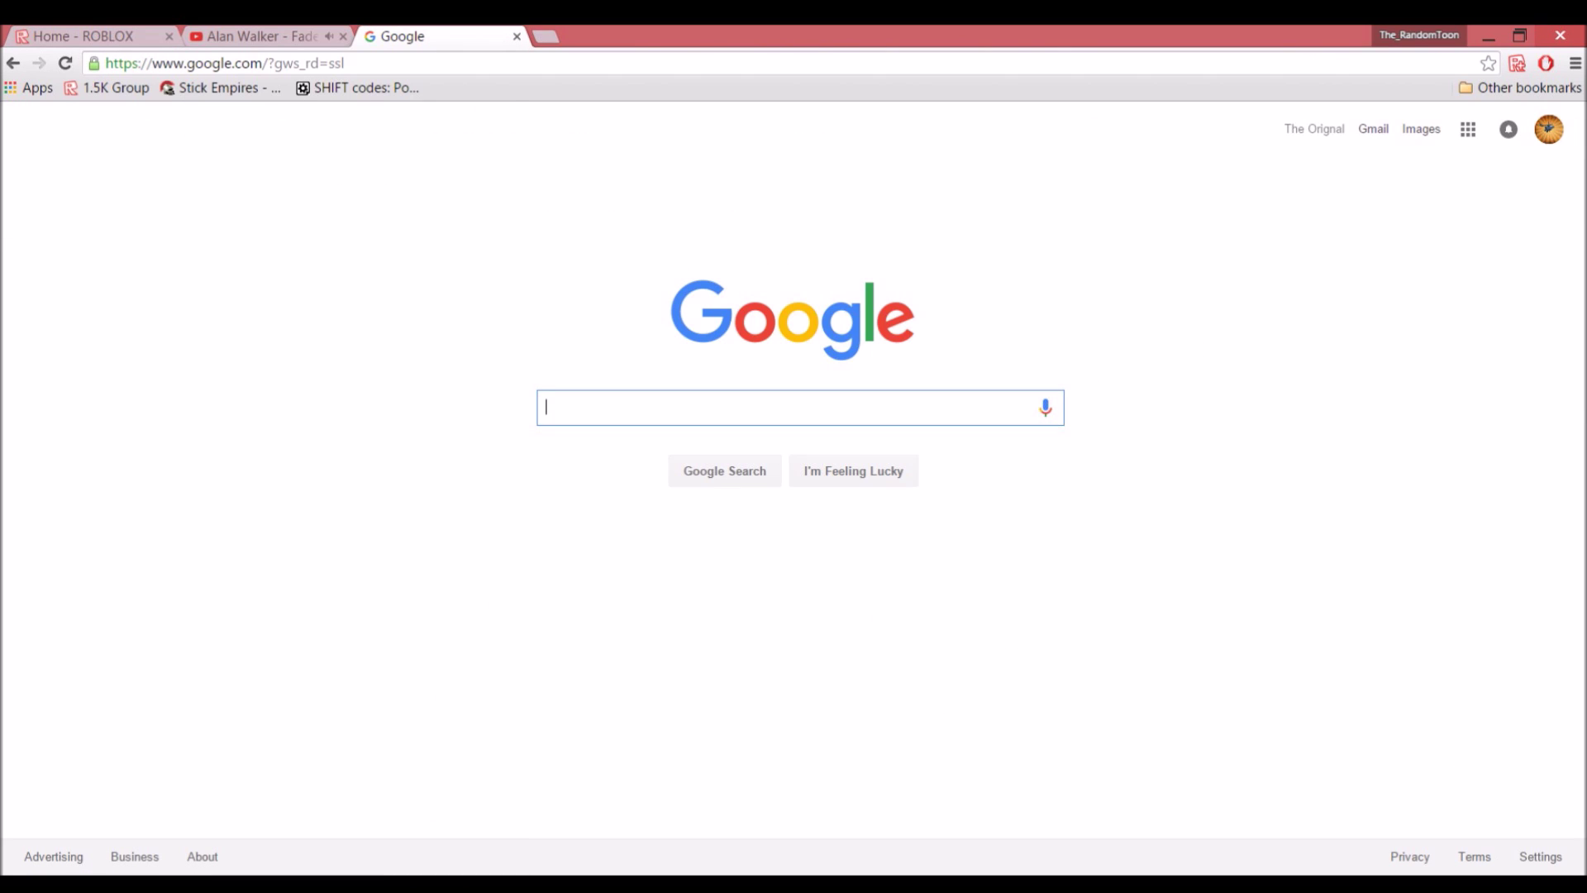
{"action": "type", "text": "roblox+"}
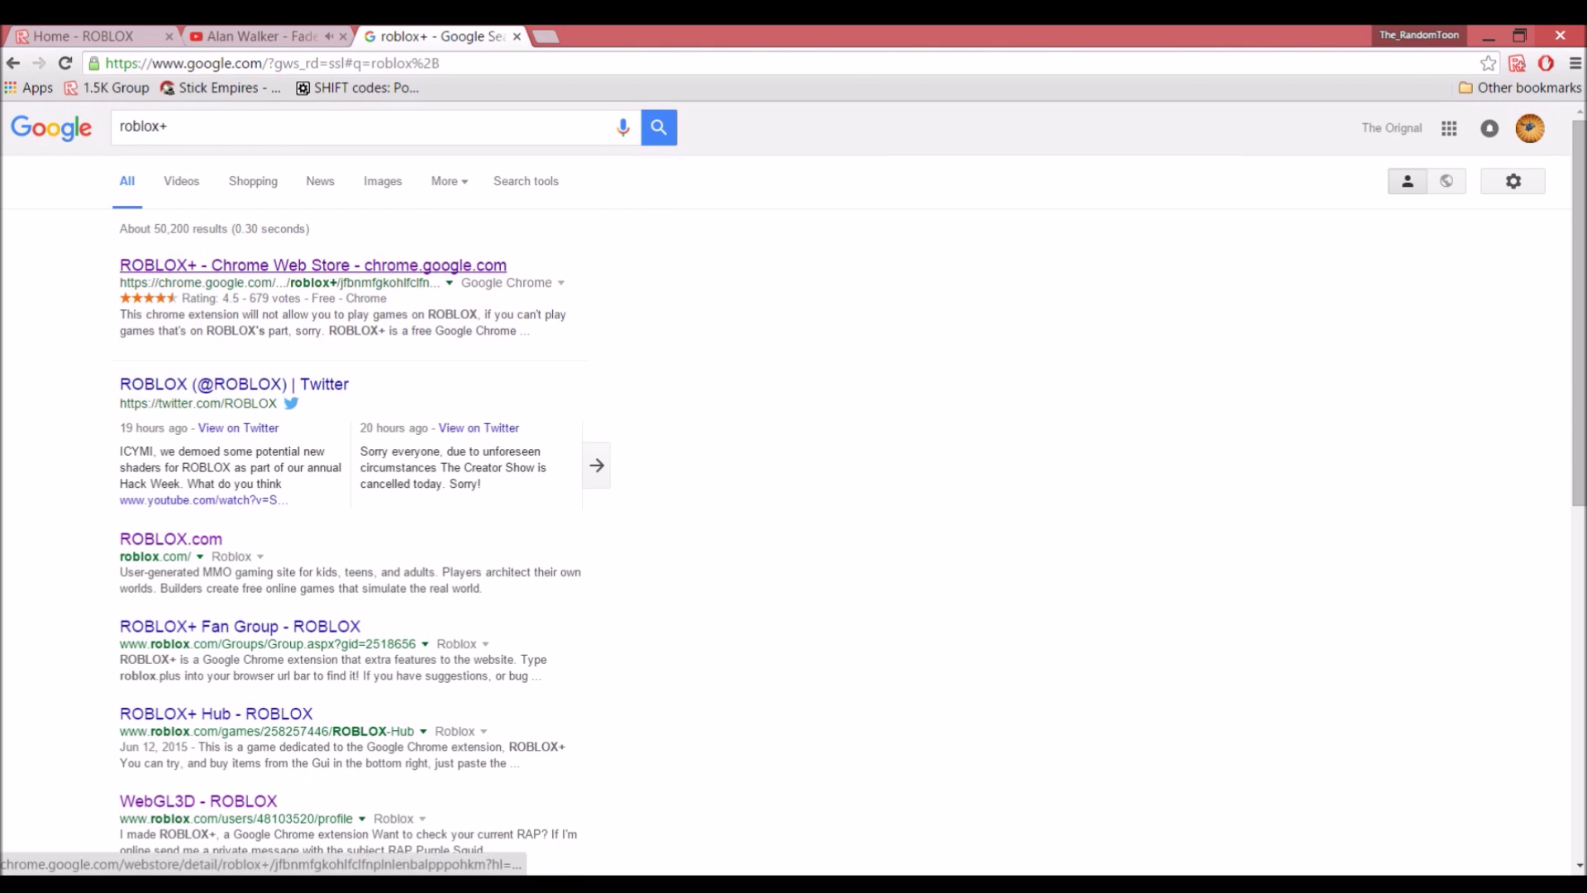
Read through the ROBLOX+ Chrome Web Store listing's description, then close that tab
{"action": "left_click", "coordinate": [314, 266]}
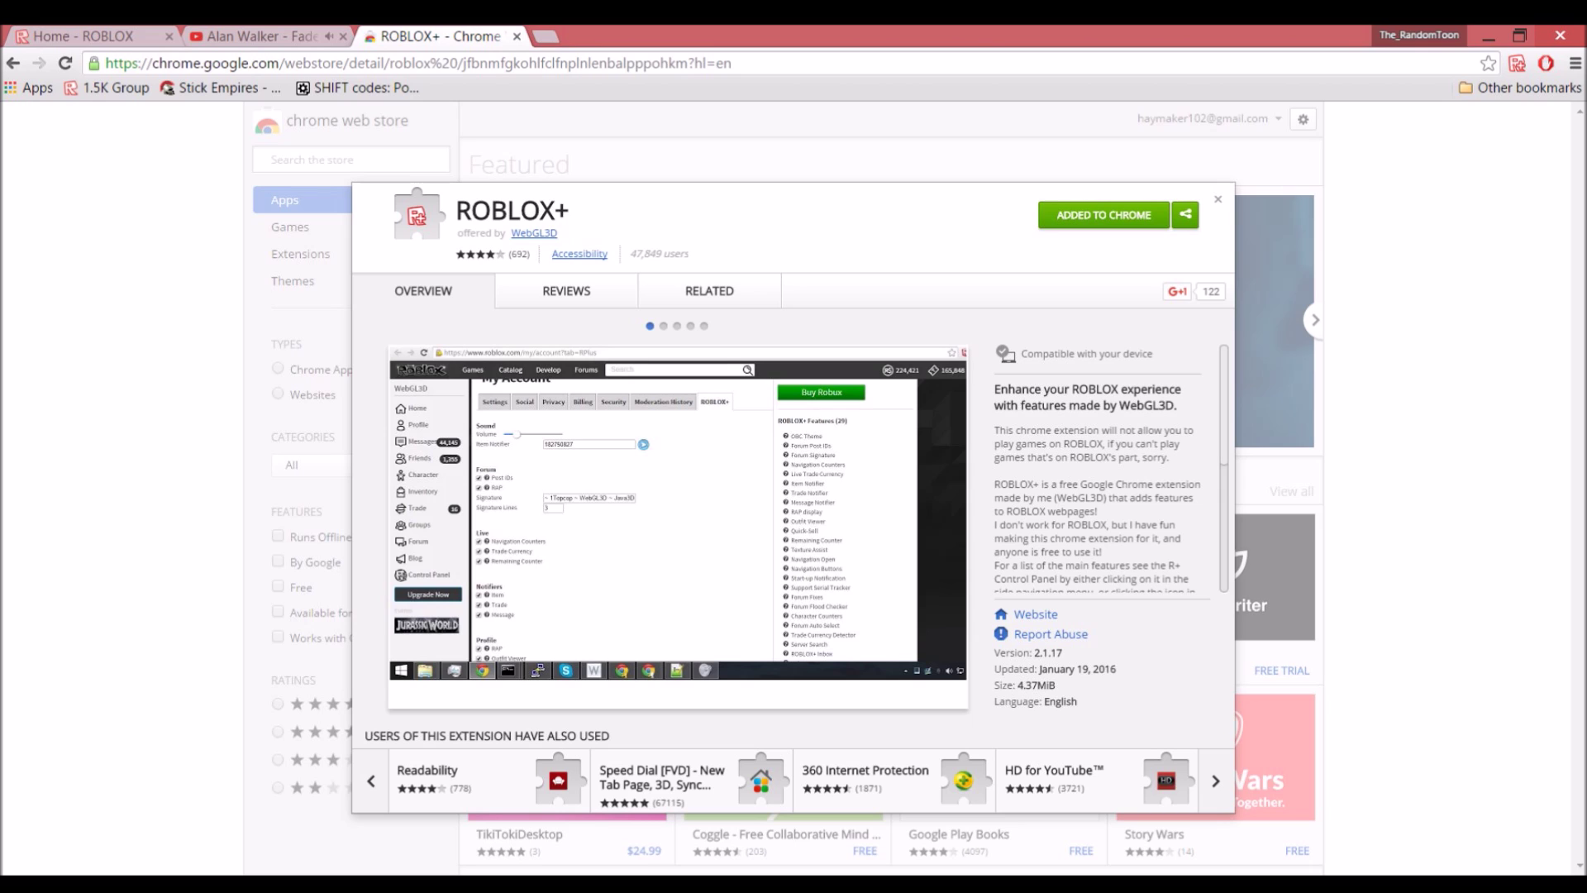
{"action": "scroll", "coordinate": [1095, 467], "scroll_direction": "down", "scroll_amount": 2}
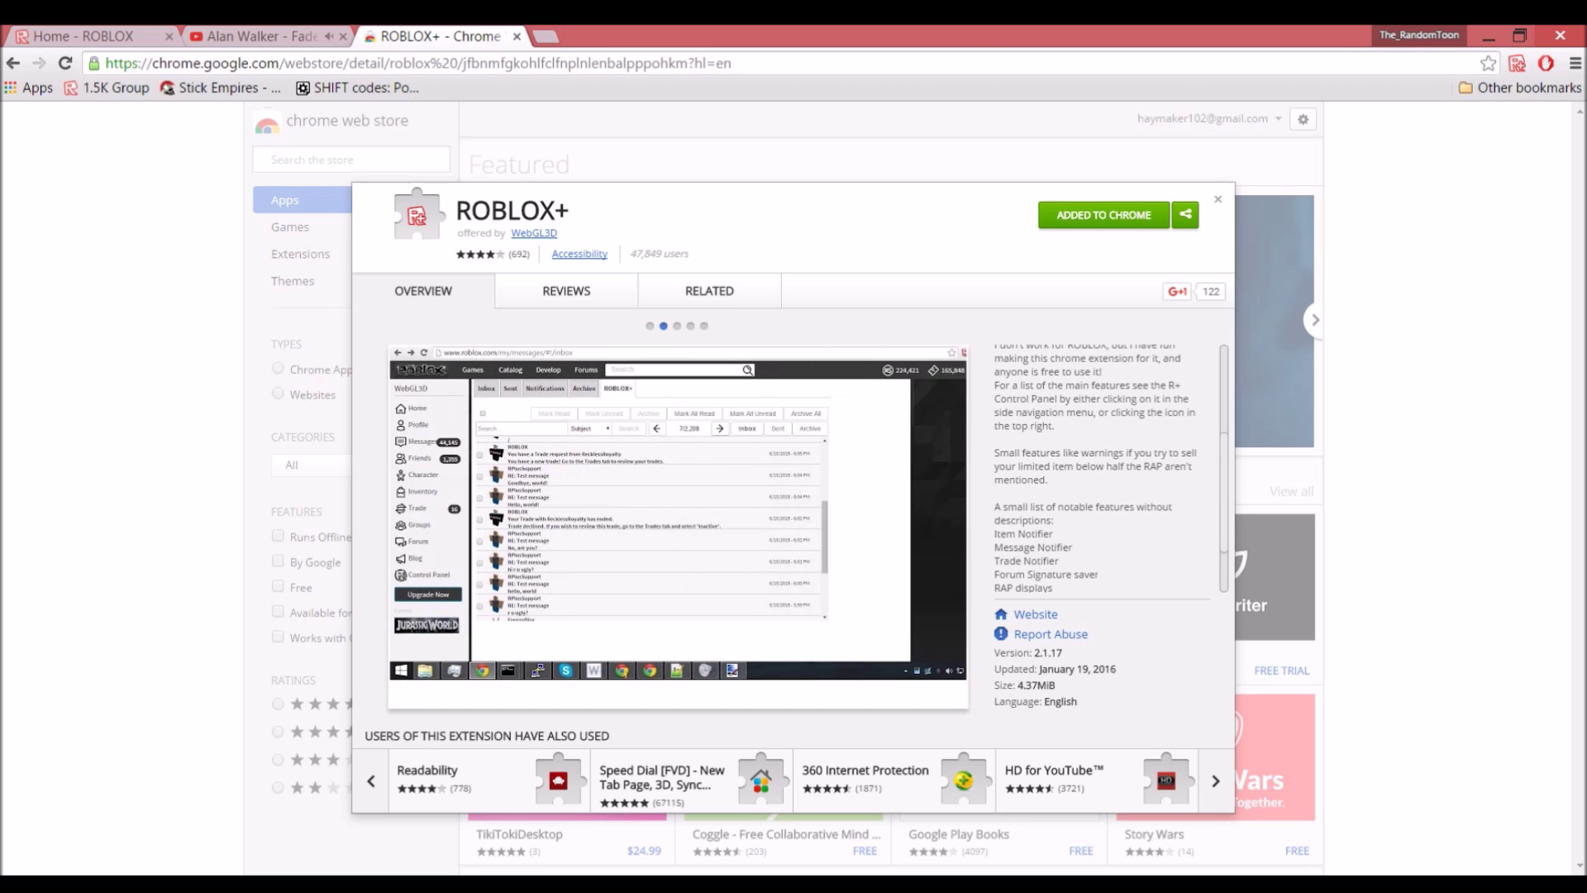
{"action": "scroll", "coordinate": [1095, 467], "scroll_direction": "up", "scroll_amount": 2}
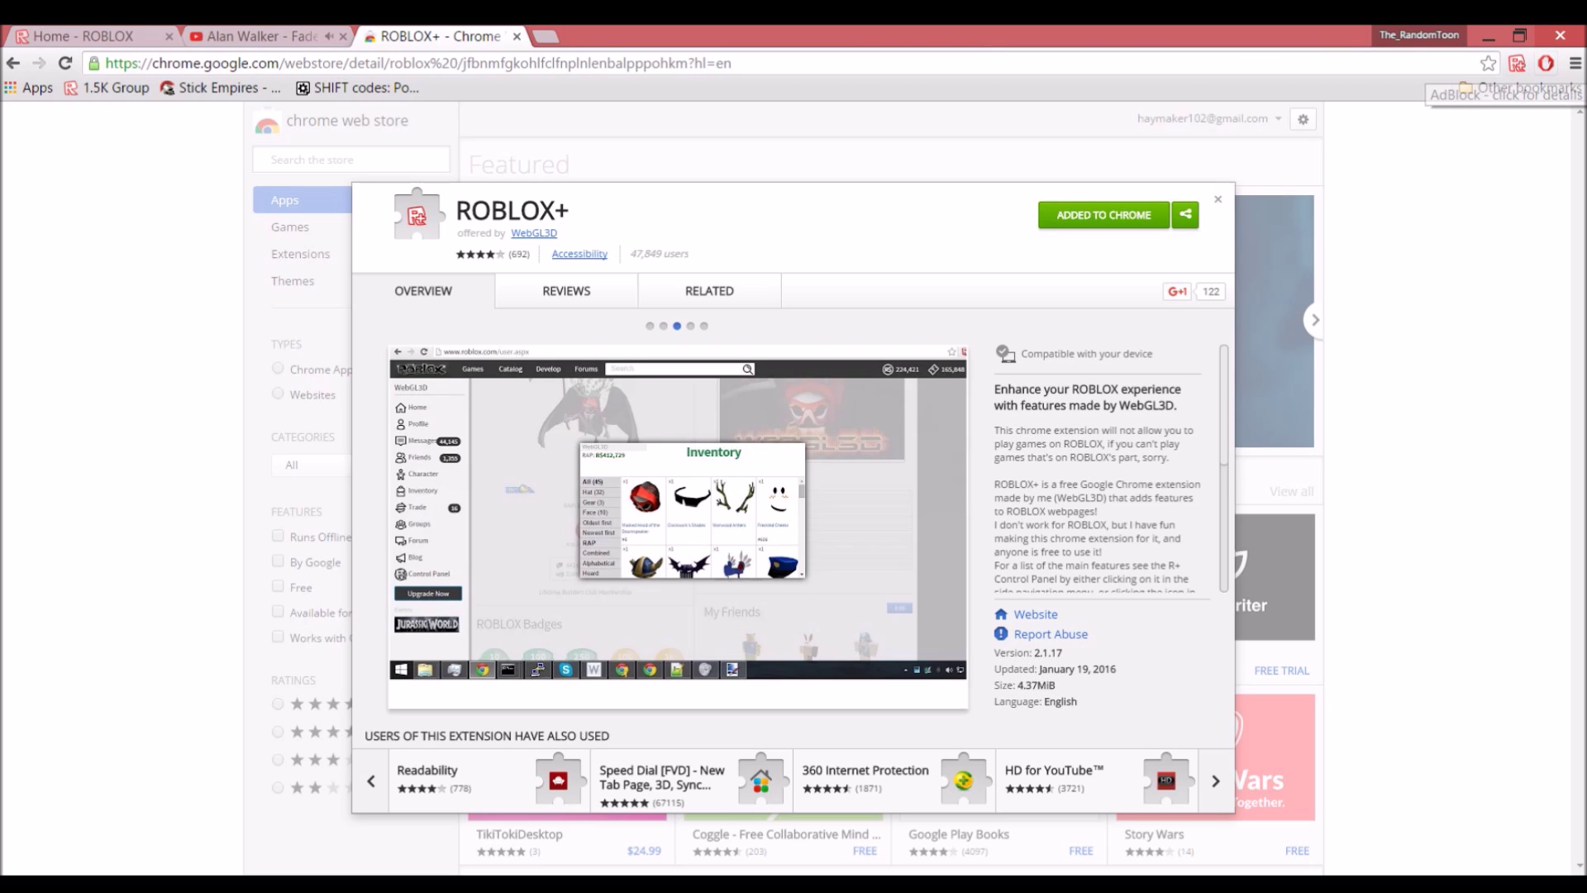
{"action": "scroll", "coordinate": [1099, 463], "scroll_direction": "down", "scroll_amount": 5}
{"action": "scroll", "coordinate": [1099, 463], "scroll_direction": "up", "scroll_amount": 2}
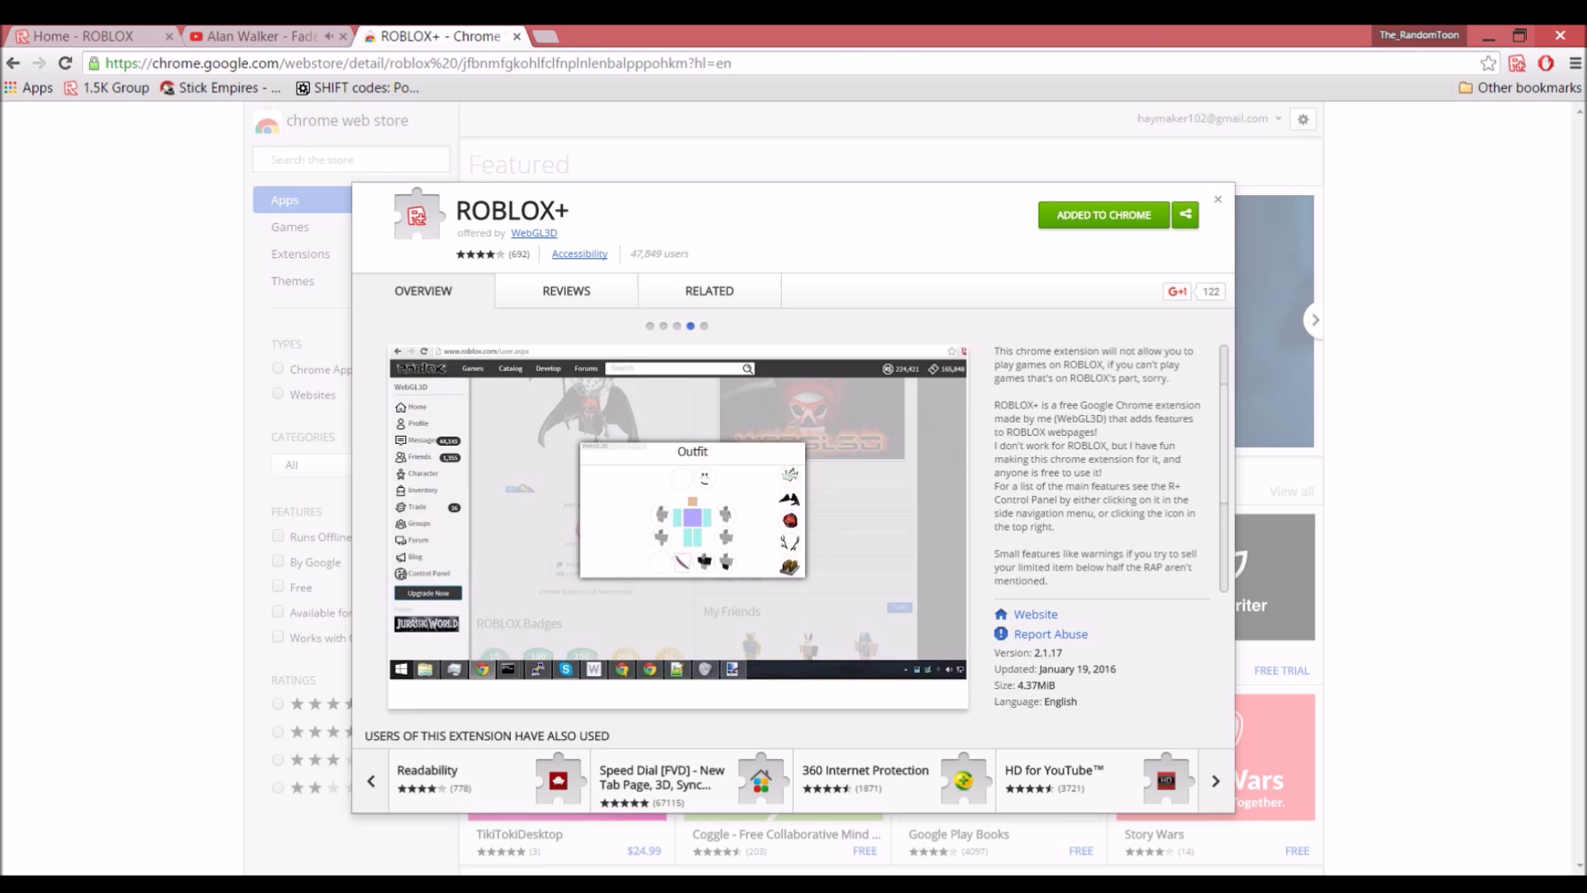
{"action": "scroll", "coordinate": [1099, 463], "scroll_direction": "down", "scroll_amount": 1}
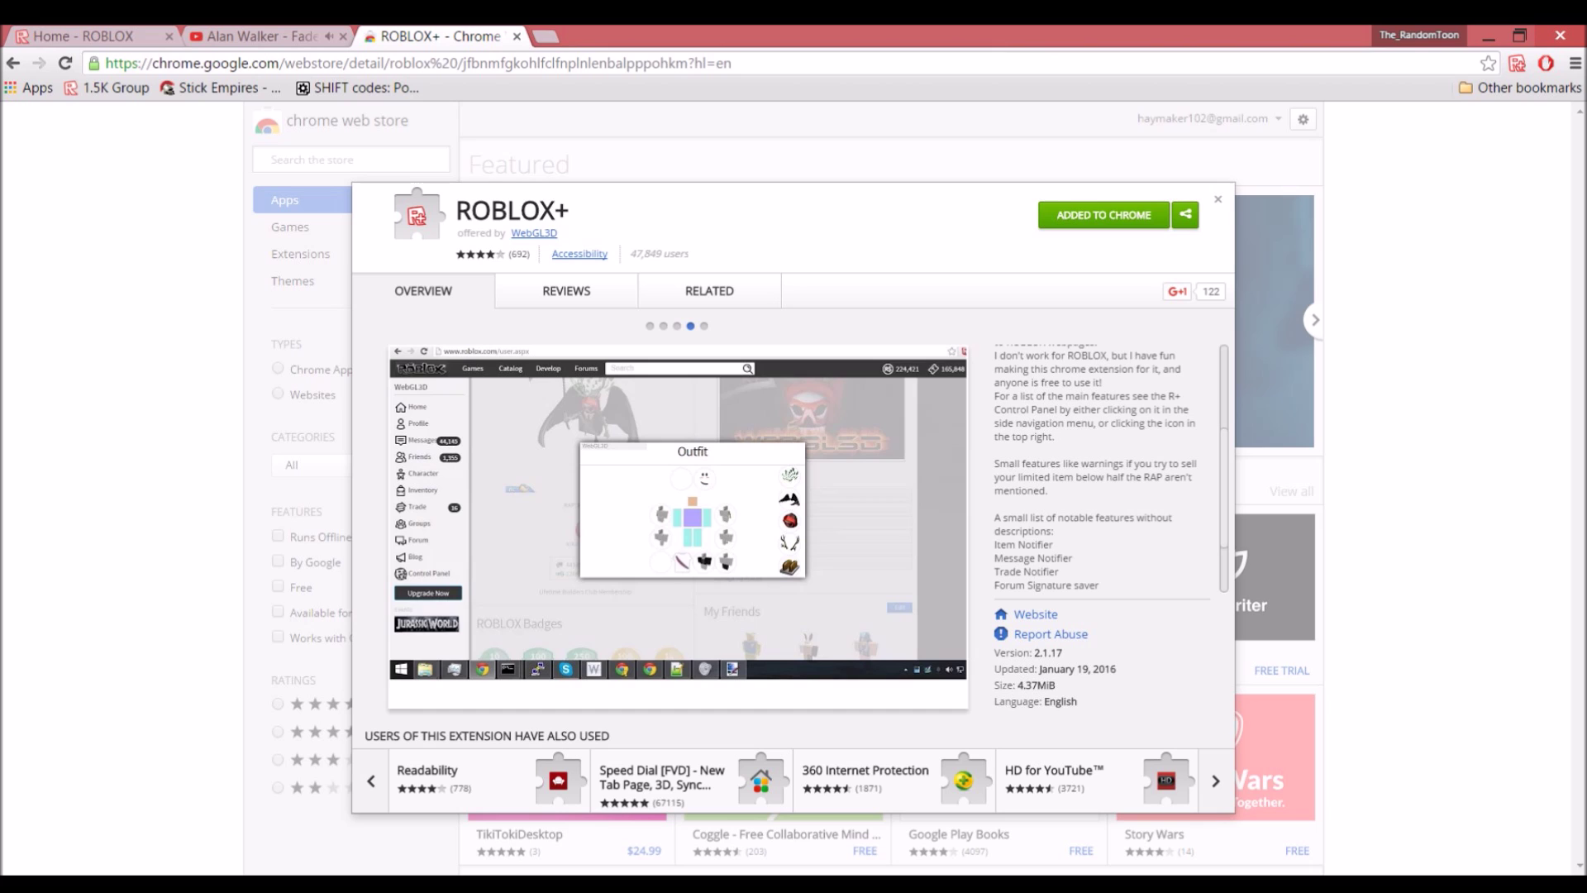
{"action": "left_click", "coordinate": [516, 36]}
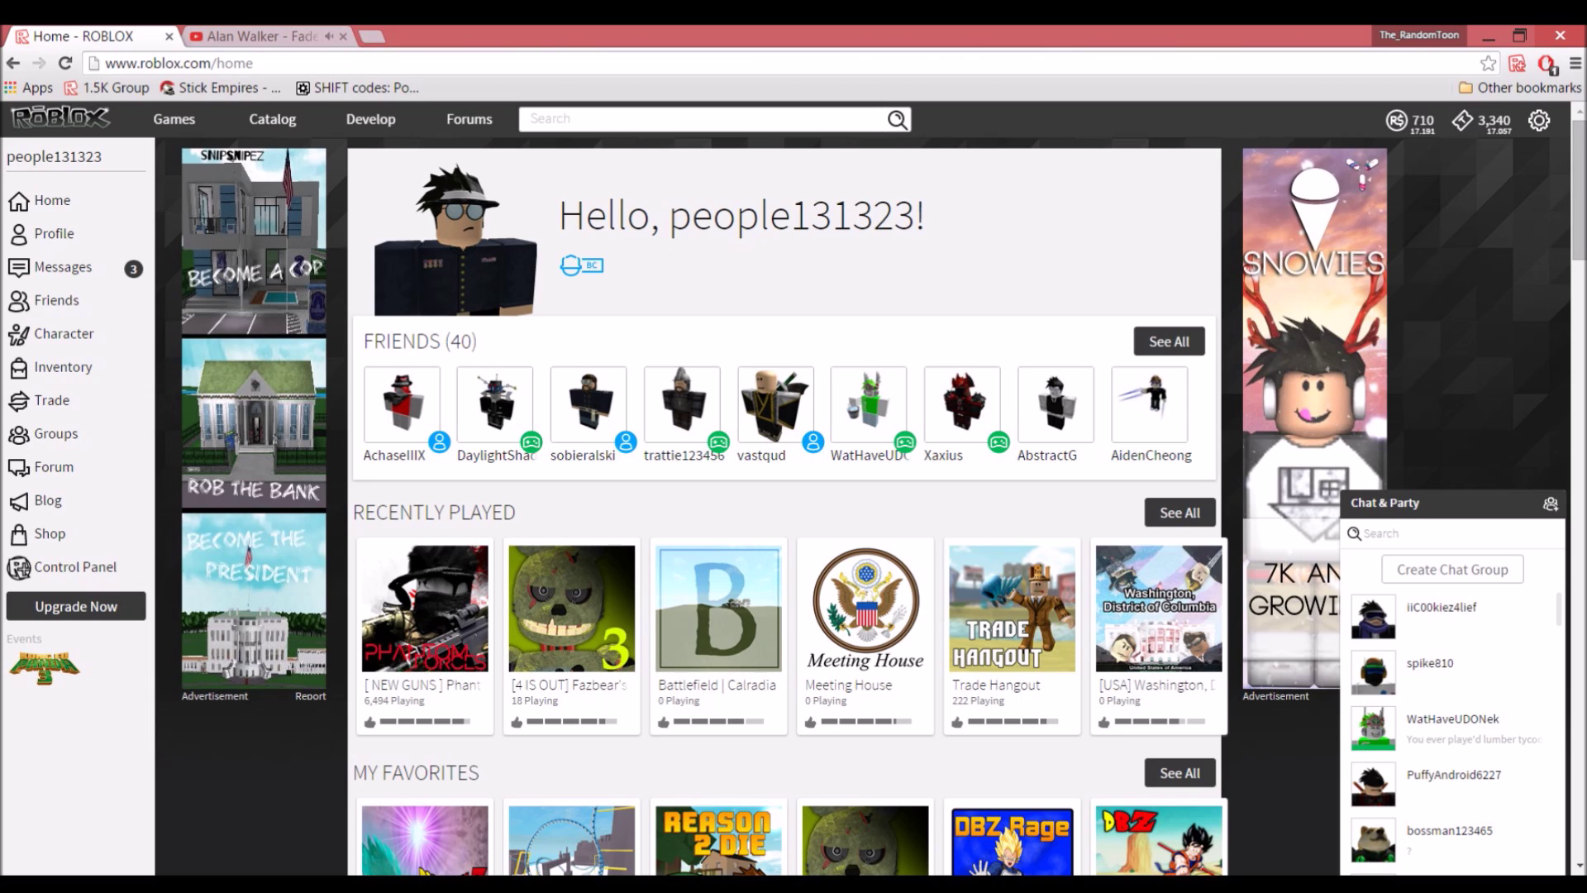
Open the ROBLOX+ tab in account Settings and check Voice Gender, leaving it at Default
{"action": "left_click", "coordinate": [1539, 120]}
{"action": "left_click", "coordinate": [1511, 168]}
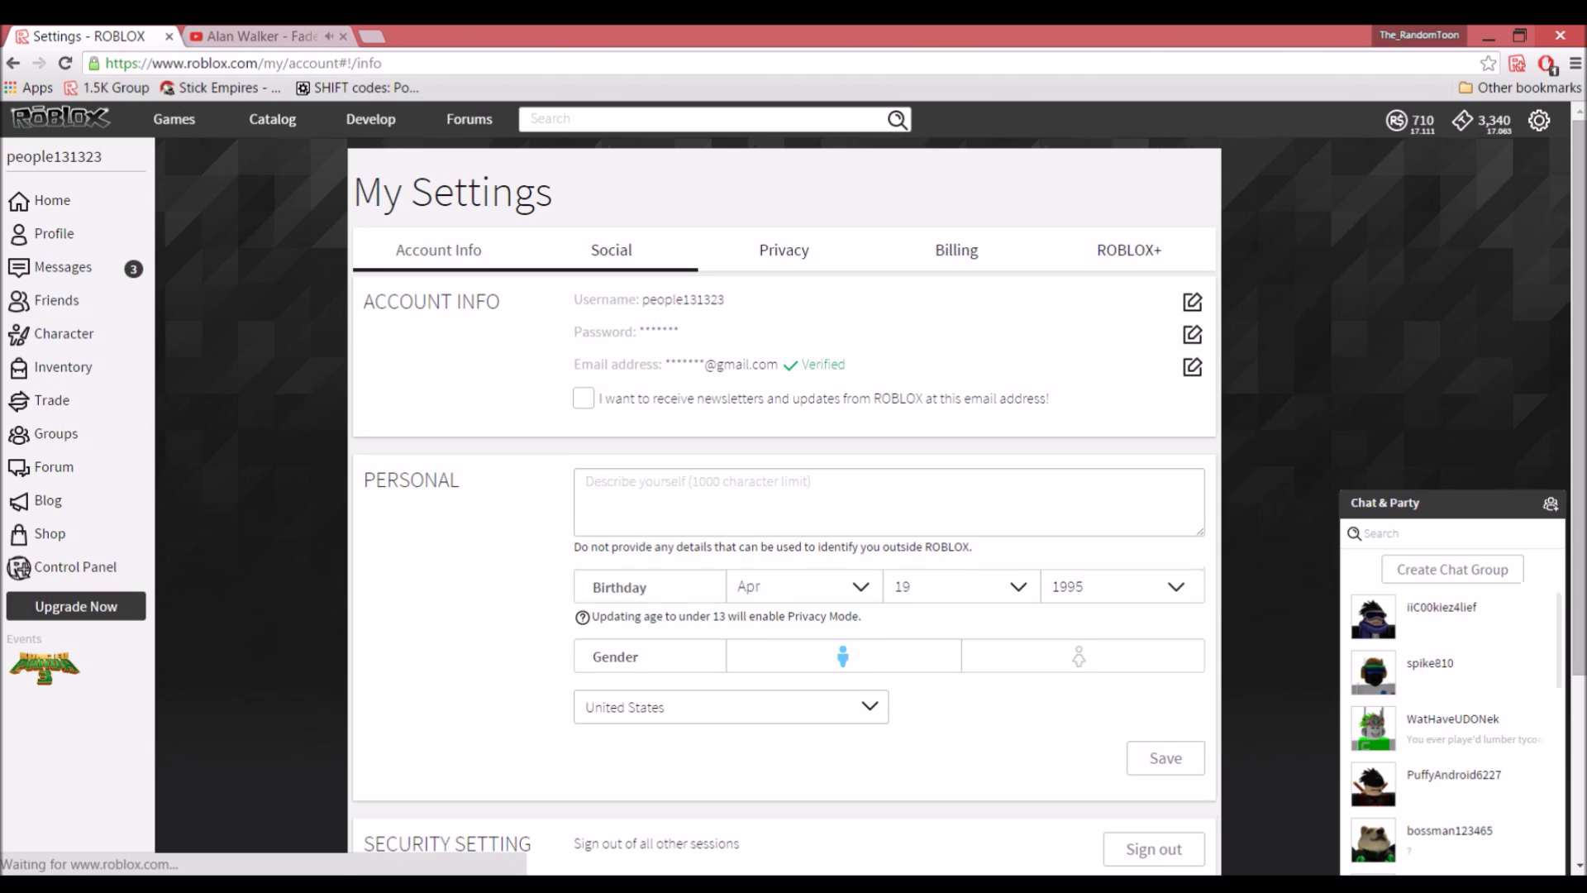
{"action": "left_click", "coordinate": [1129, 249]}
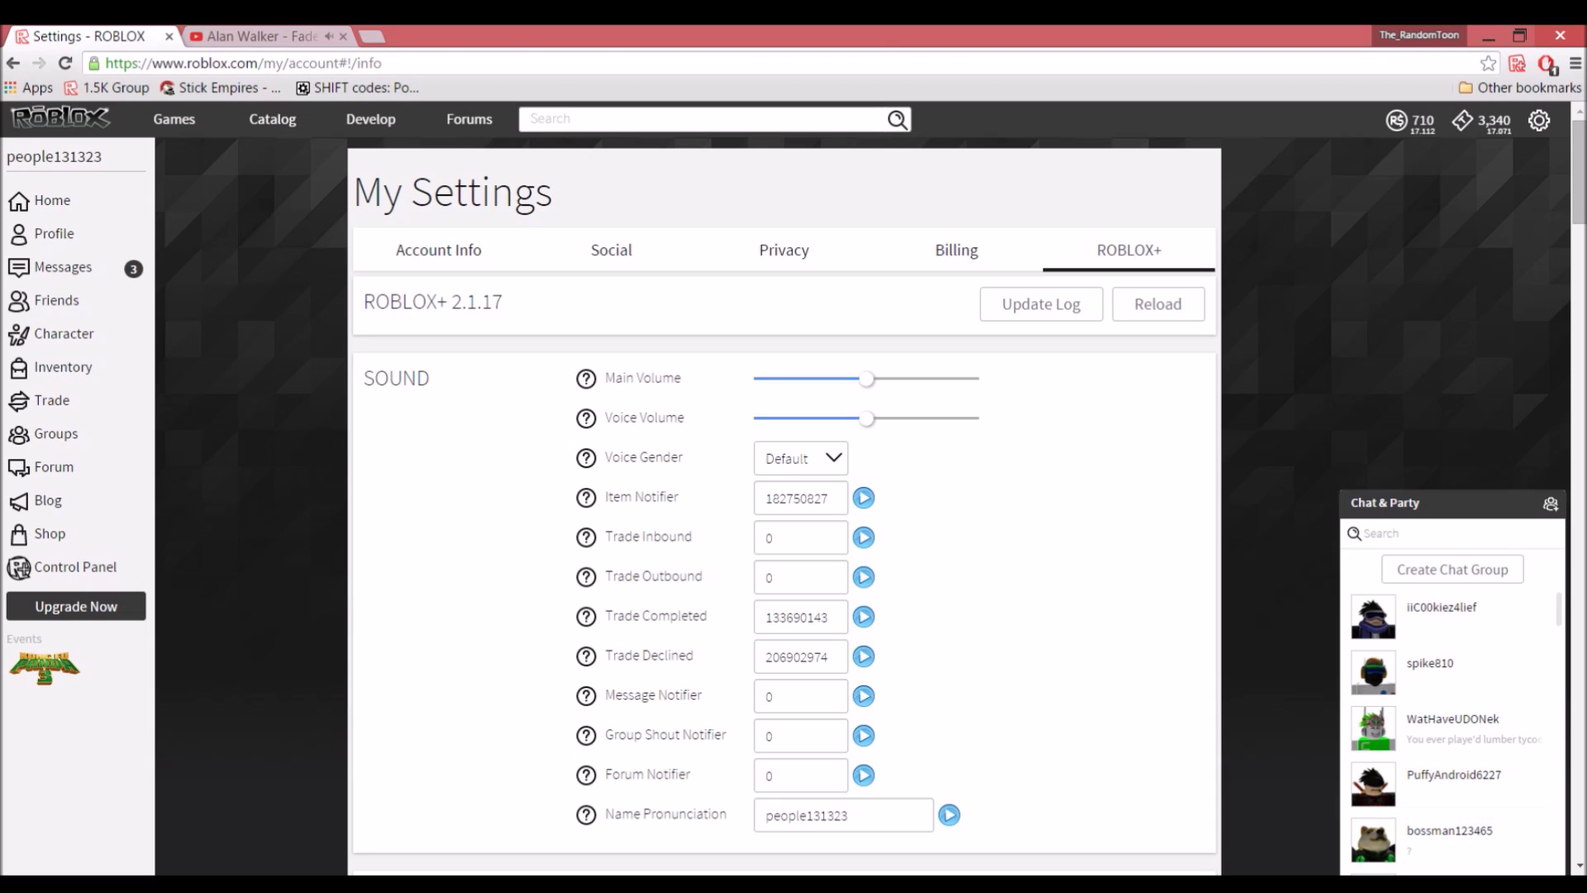
{"action": "left_click", "coordinate": [800, 458]}
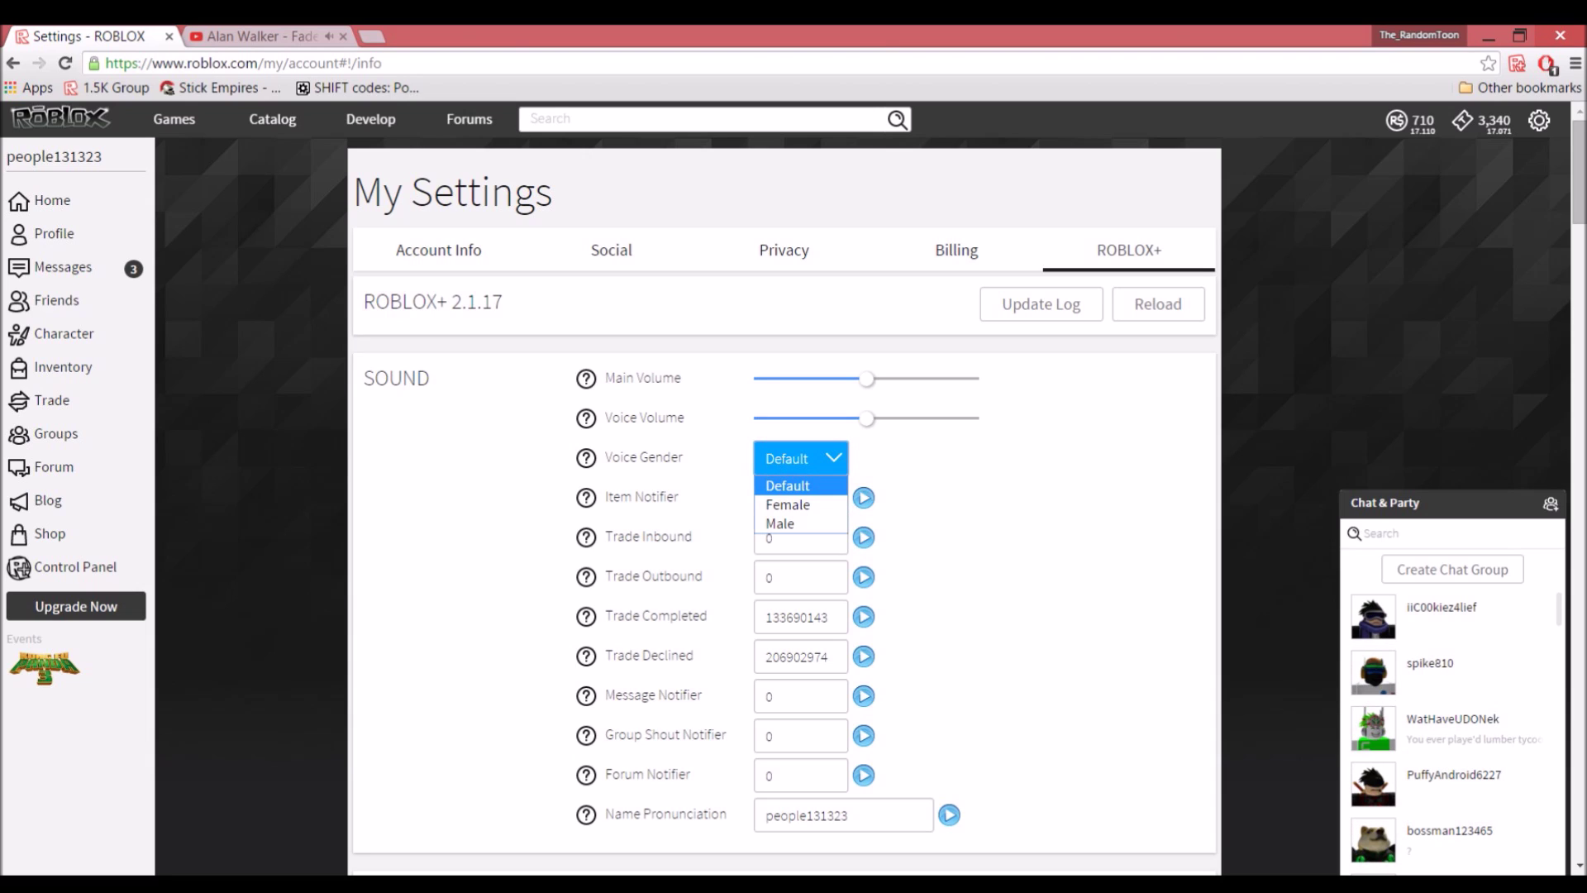
{"action": "key", "text": "Escape"}
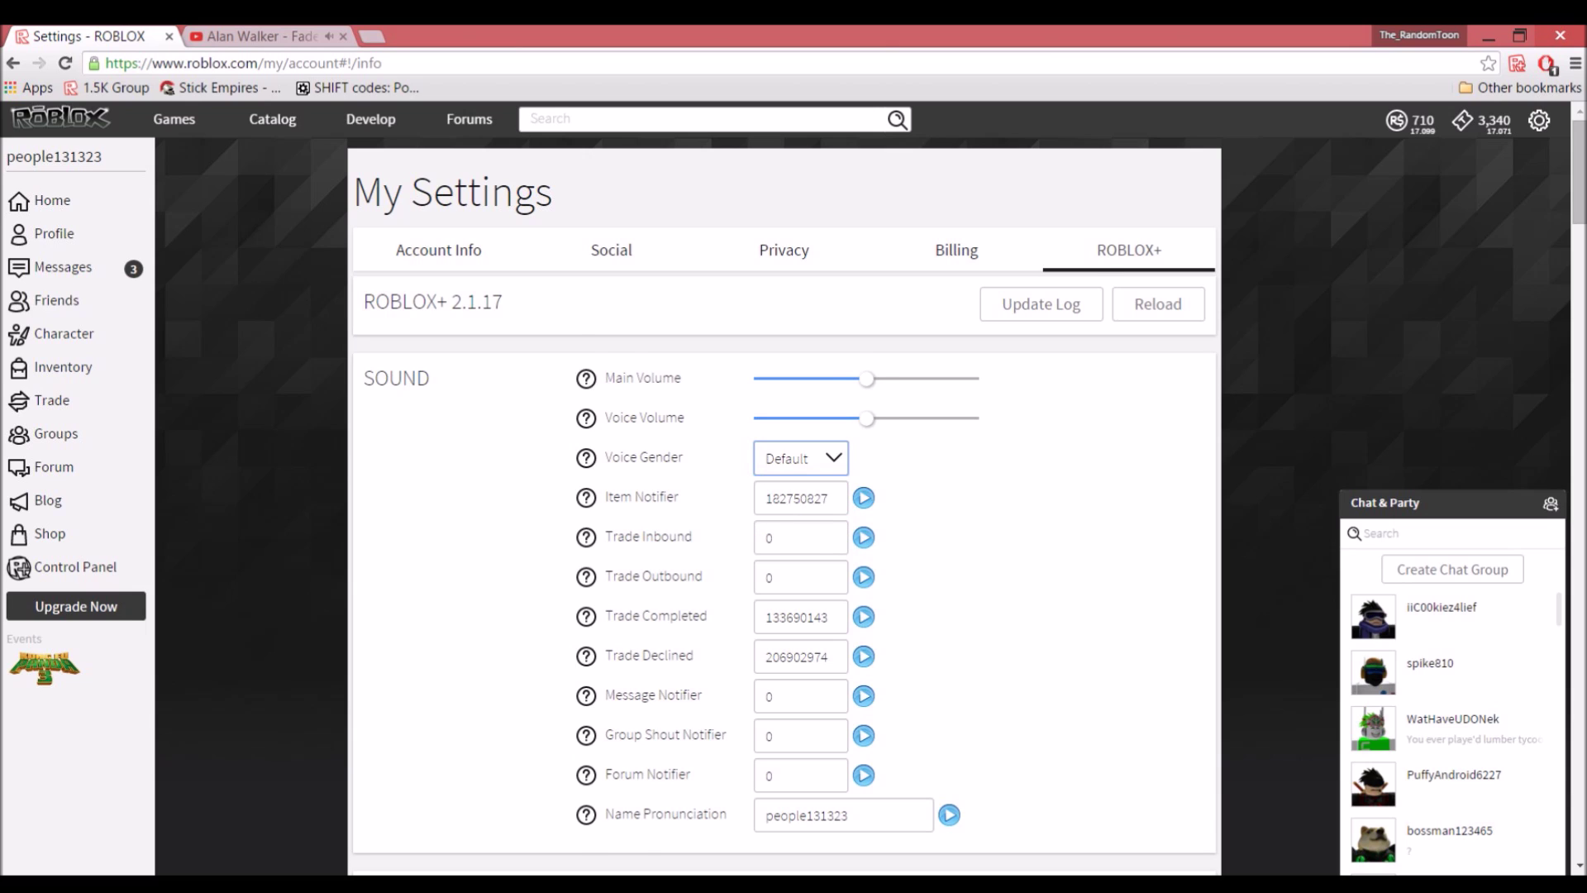
{"action": "scroll", "coordinate": [783, 496], "scroll_direction": "down", "scroll_amount": 1}
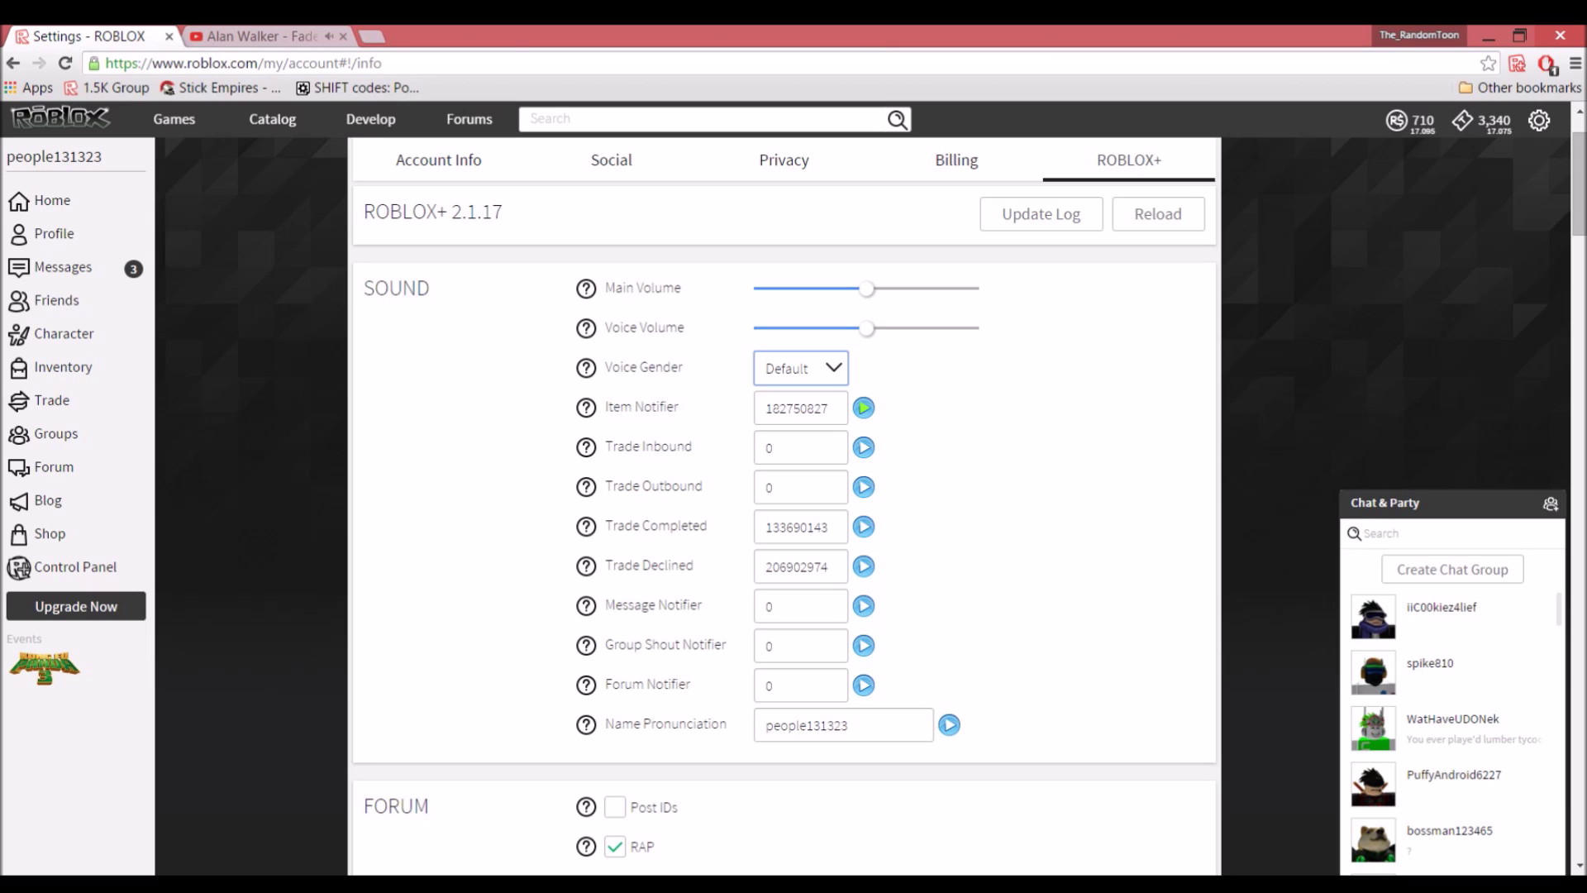
Preview the Item Notifier, Trade Completed and Trade Declined sounds, then browse the Forum, Live and Notifiers options
{"action": "left_click", "coordinate": [864, 408]}
{"action": "left_click", "coordinate": [863, 527]}
{"action": "left_click", "coordinate": [864, 566]}
{"action": "scroll", "coordinate": [783, 496], "scroll_direction": "down", "scroll_amount": 3}
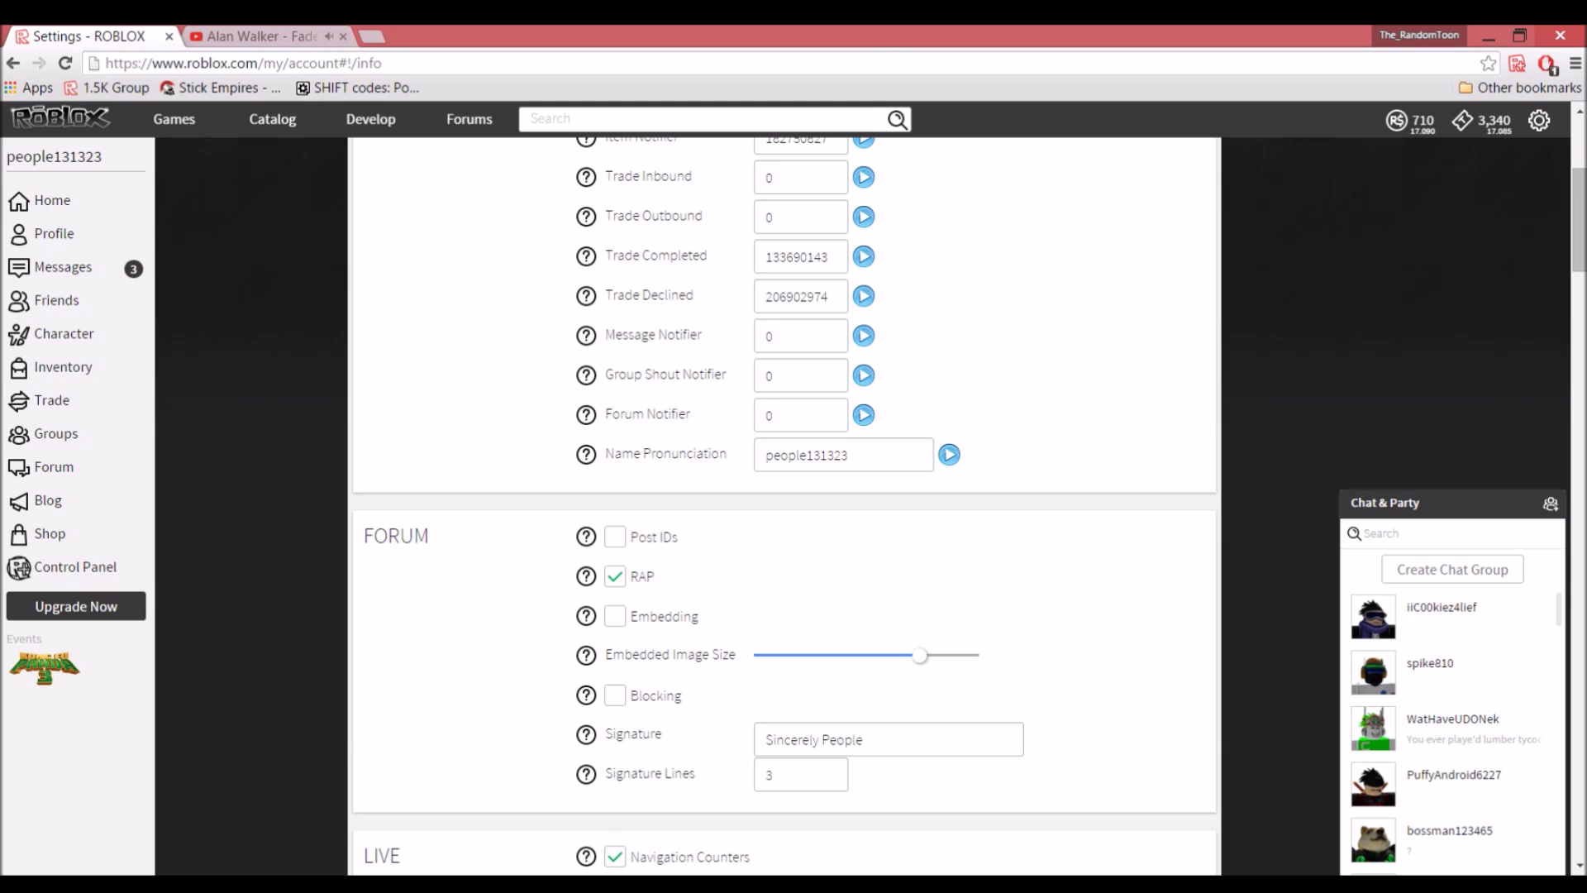
{"action": "scroll", "coordinate": [784, 496], "scroll_direction": "down", "scroll_amount": 3}
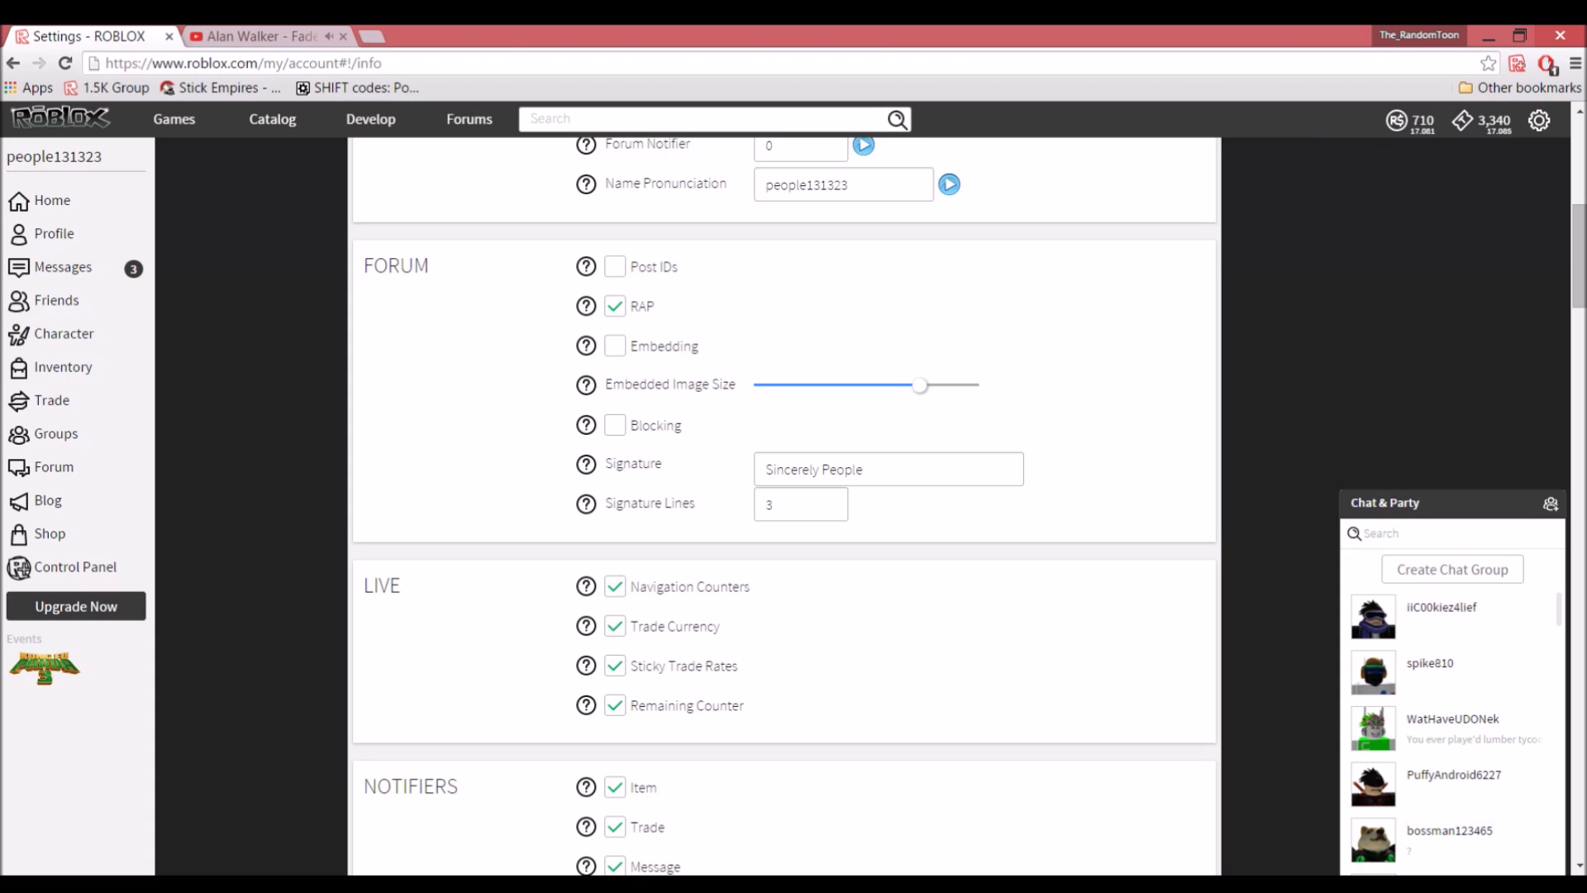
{"action": "scroll", "coordinate": [784, 496], "scroll_direction": "down", "scroll_amount": 1}
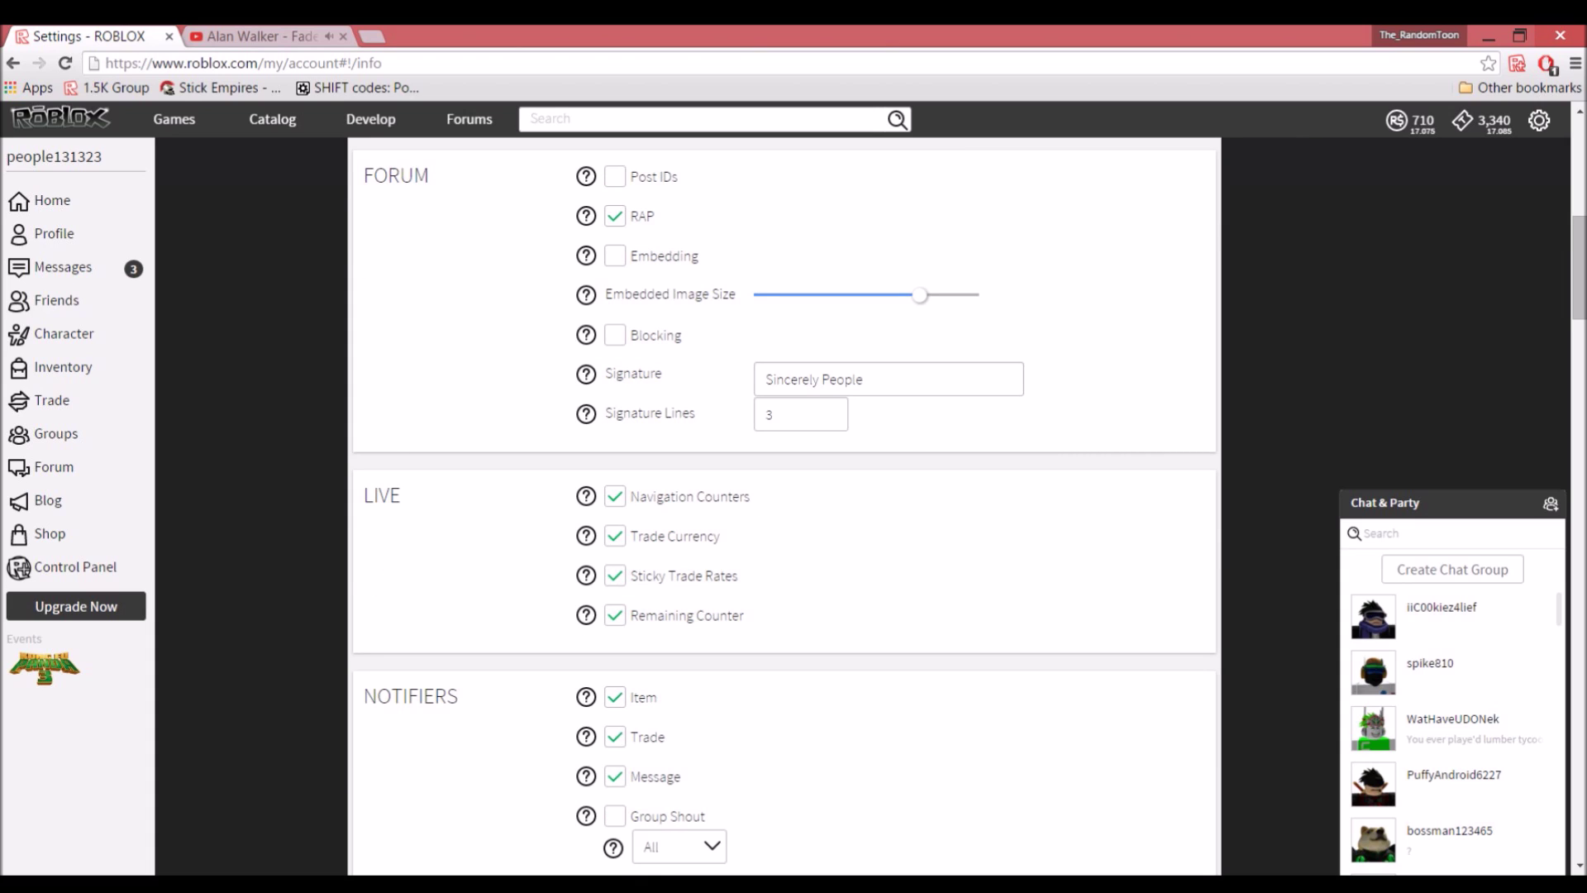
{"action": "scroll", "coordinate": [783, 496], "scroll_direction": "down", "scroll_amount": 1}
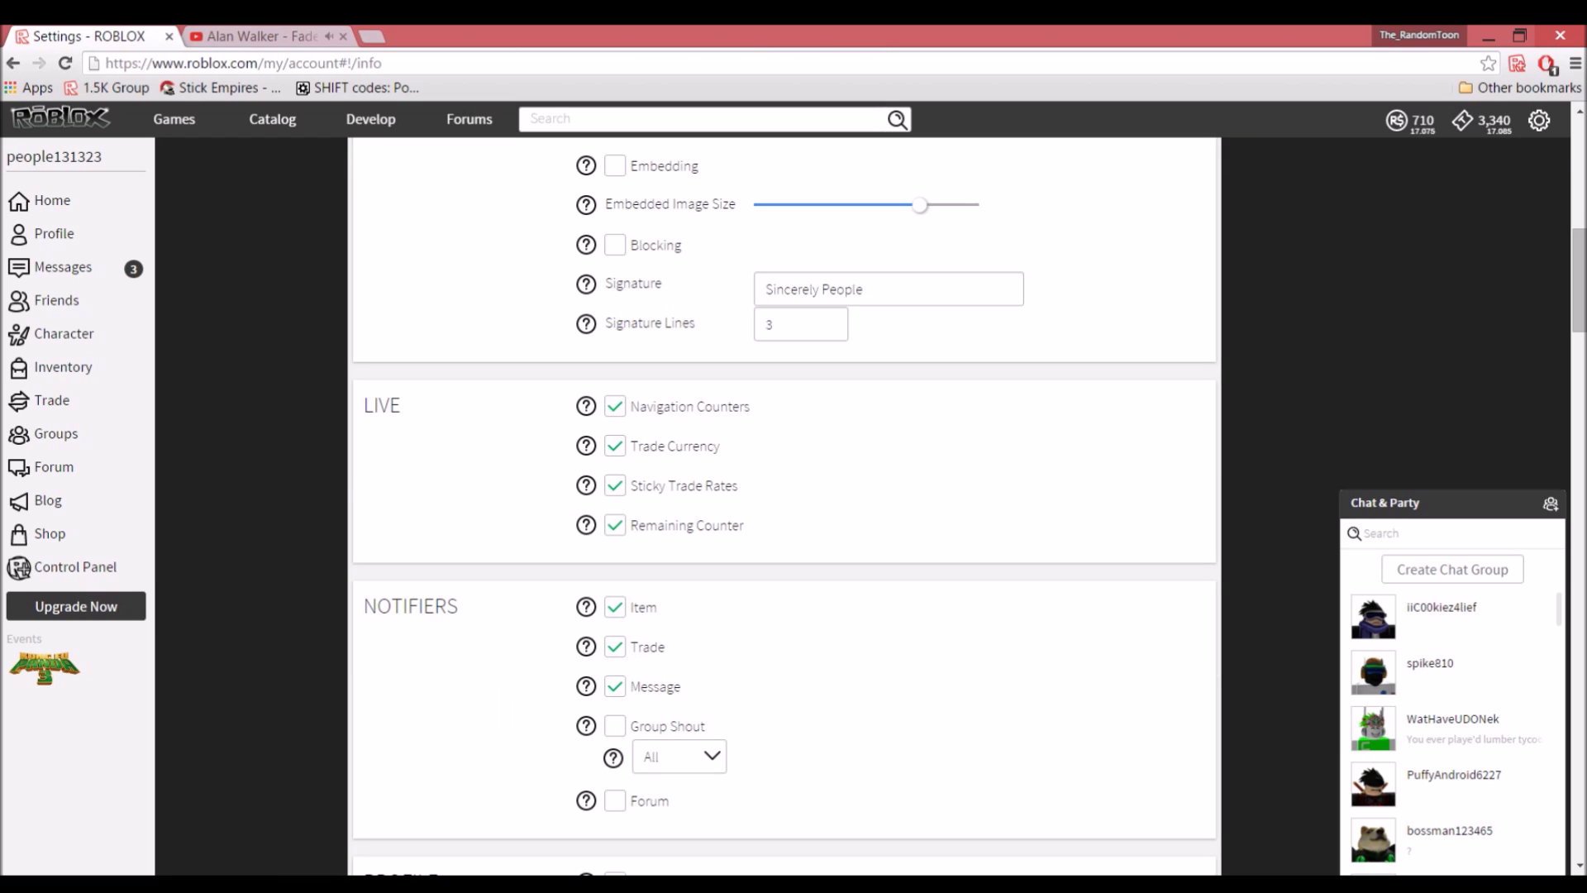
Enable Group Shout notifications with the filter kept at All
{"action": "scroll", "coordinate": [783, 496], "scroll_direction": "down", "scroll_amount": 1}
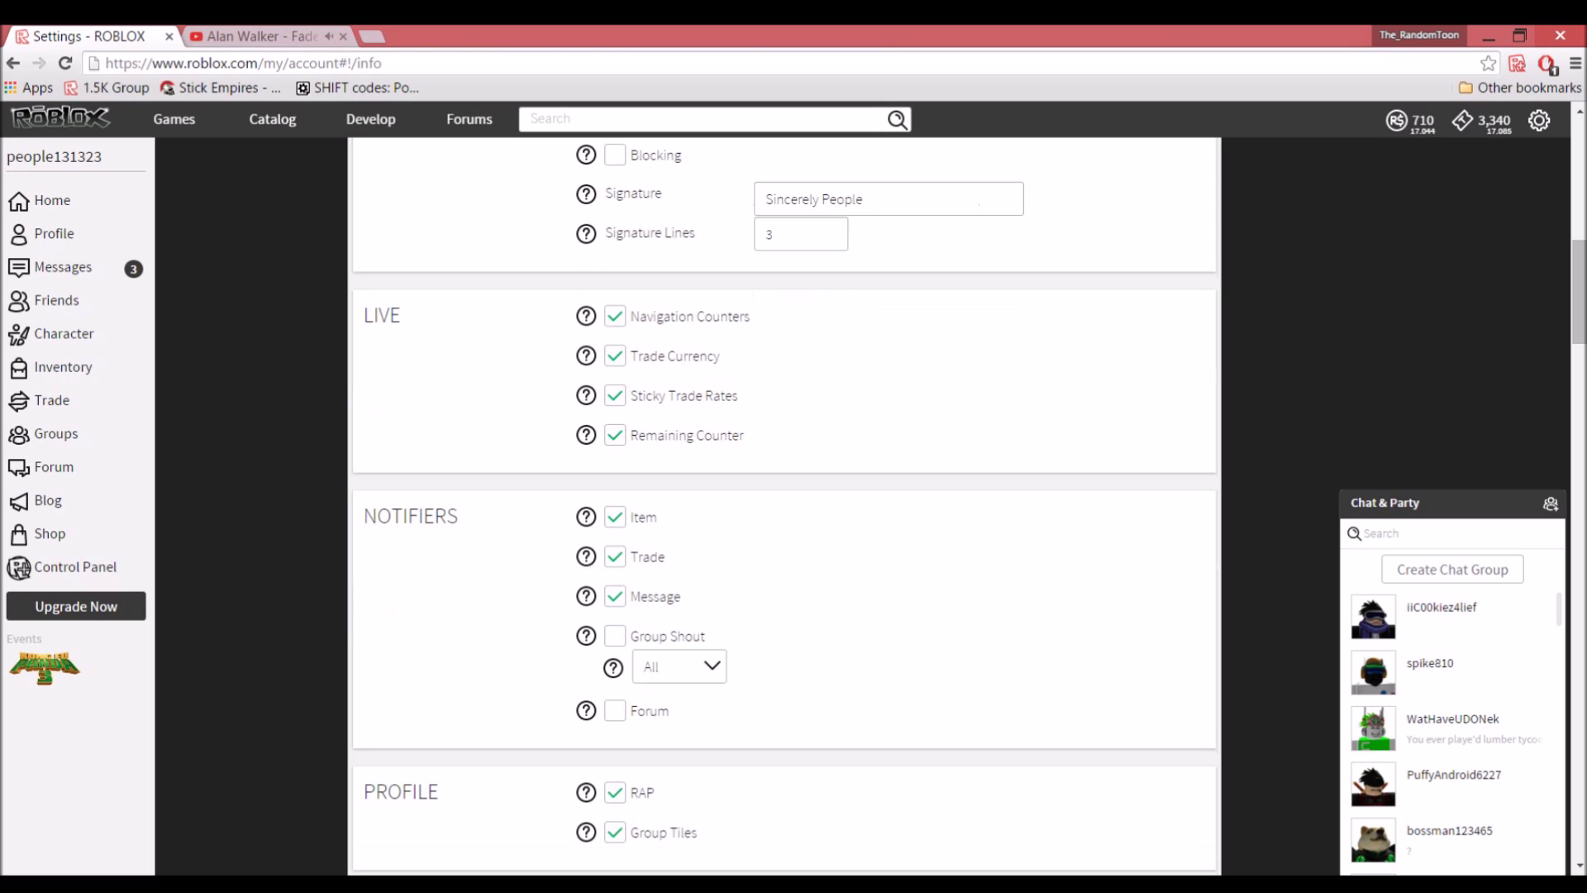
{"action": "left_click", "coordinate": [678, 666]}
{"action": "left_click", "coordinate": [678, 666]}
{"action": "left_click", "coordinate": [614, 636]}
Scroll through the remaining ROBLOX+ sections down to the Other options
{"action": "scroll", "coordinate": [783, 496], "scroll_direction": "down", "scroll_amount": 2}
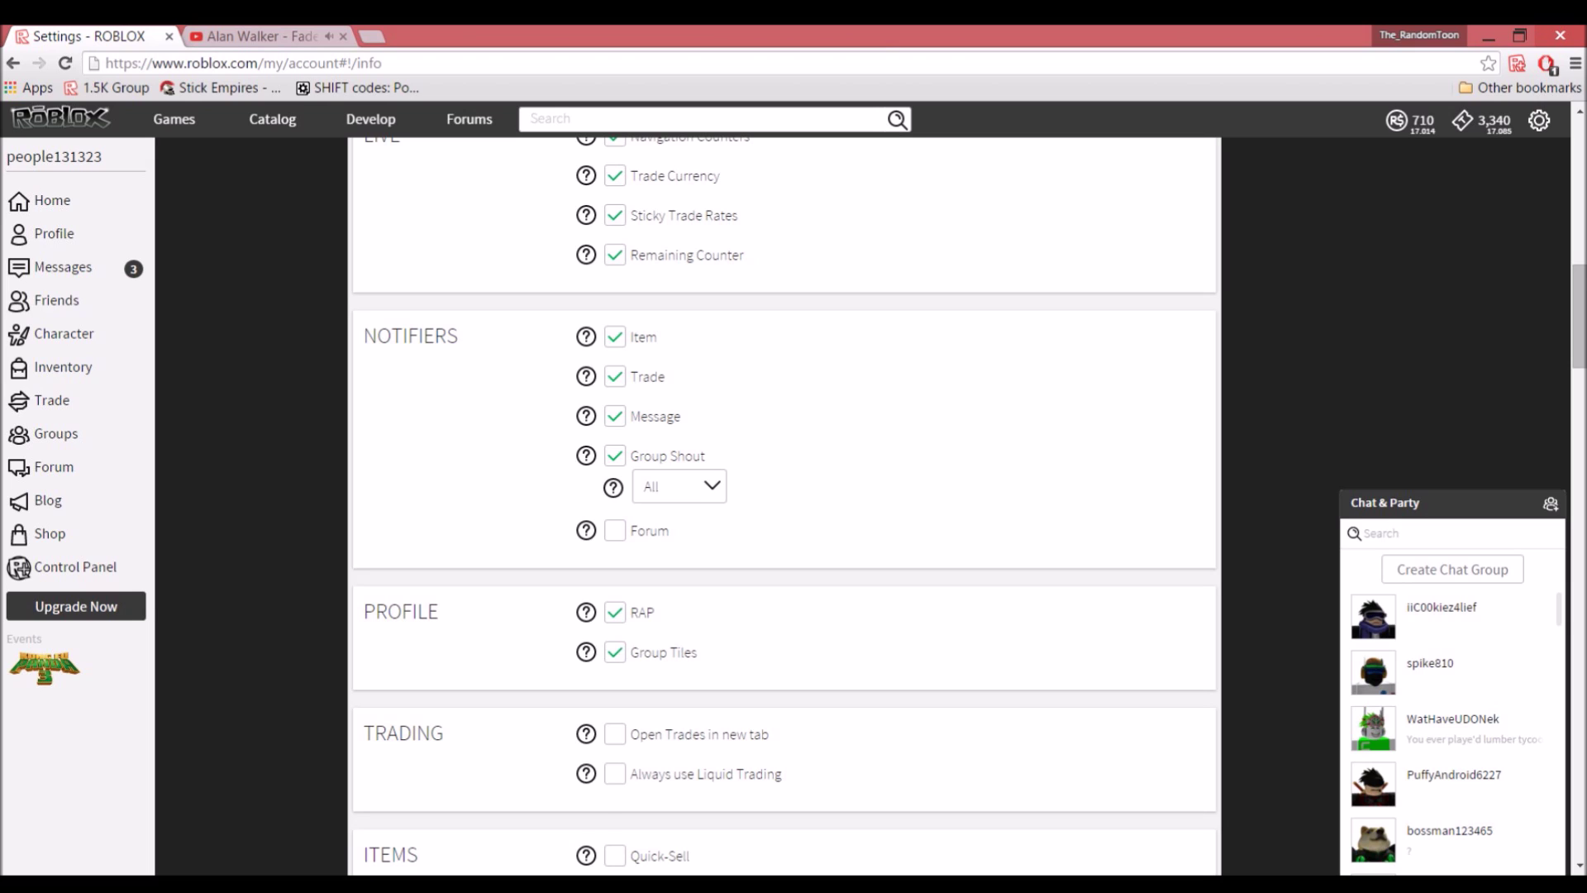
{"action": "scroll", "coordinate": [783, 496], "scroll_direction": "down", "scroll_amount": 2}
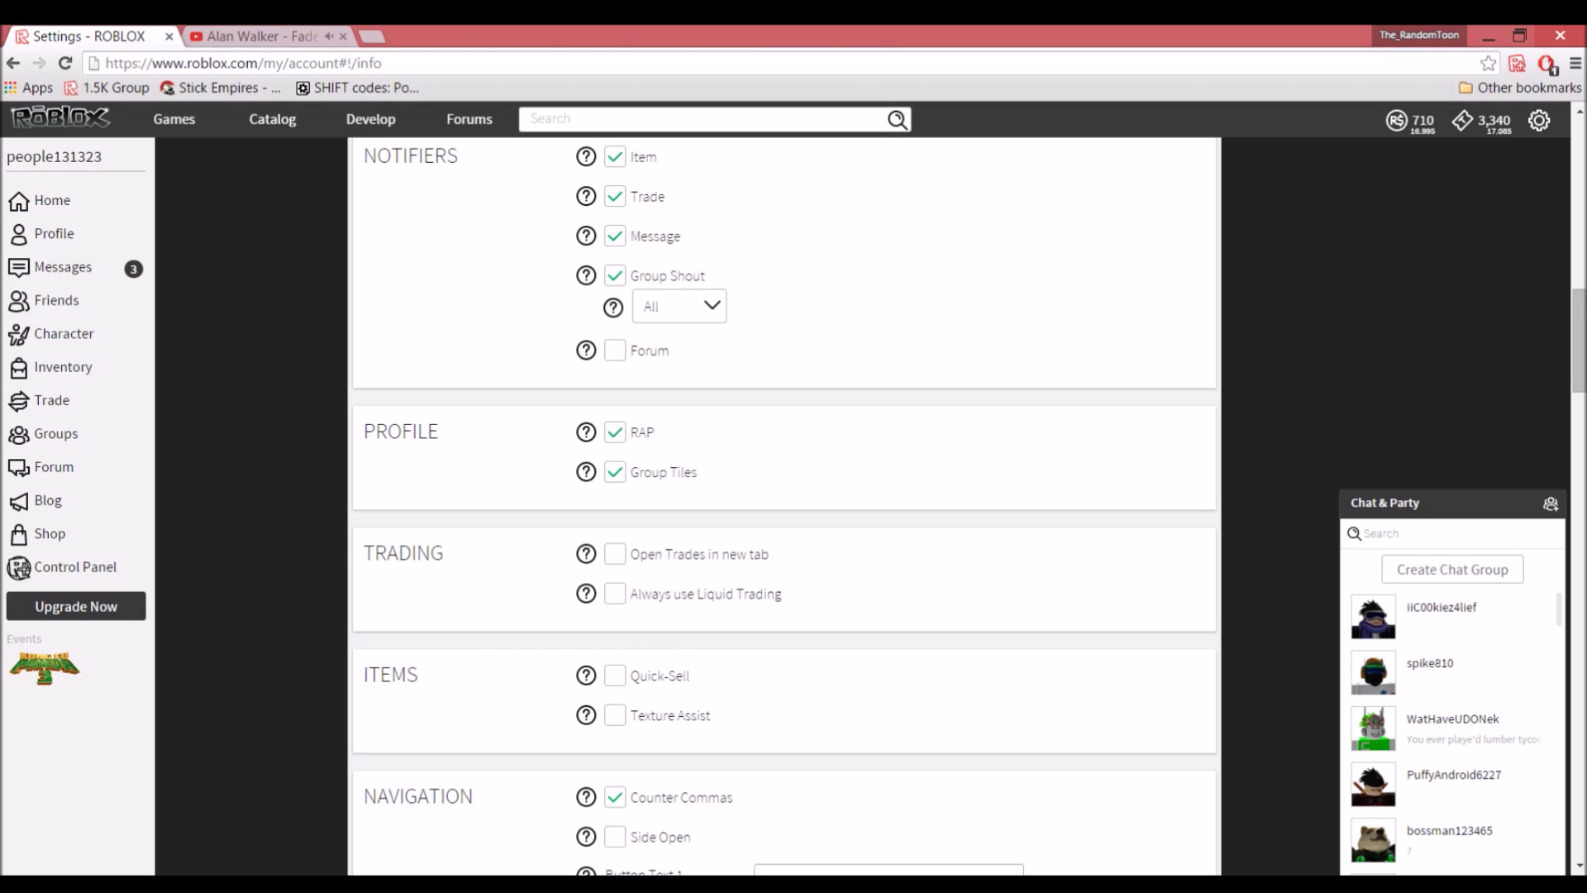
{"action": "scroll", "coordinate": [783, 496], "scroll_direction": "down", "scroll_amount": 2}
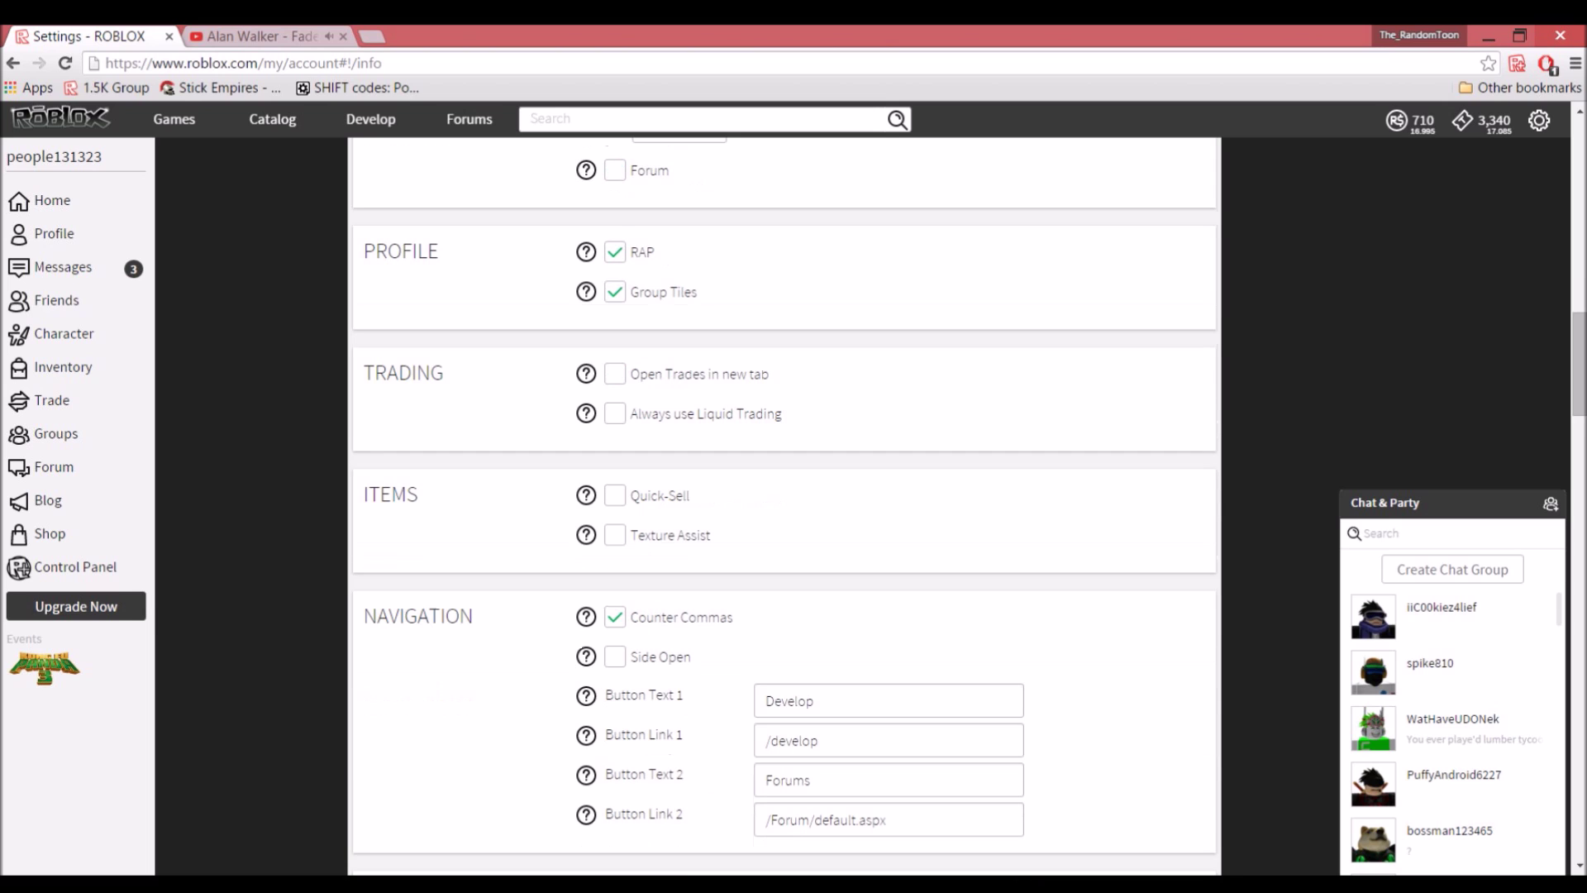
{"action": "scroll", "coordinate": [784, 496], "scroll_direction": "down", "scroll_amount": 4}
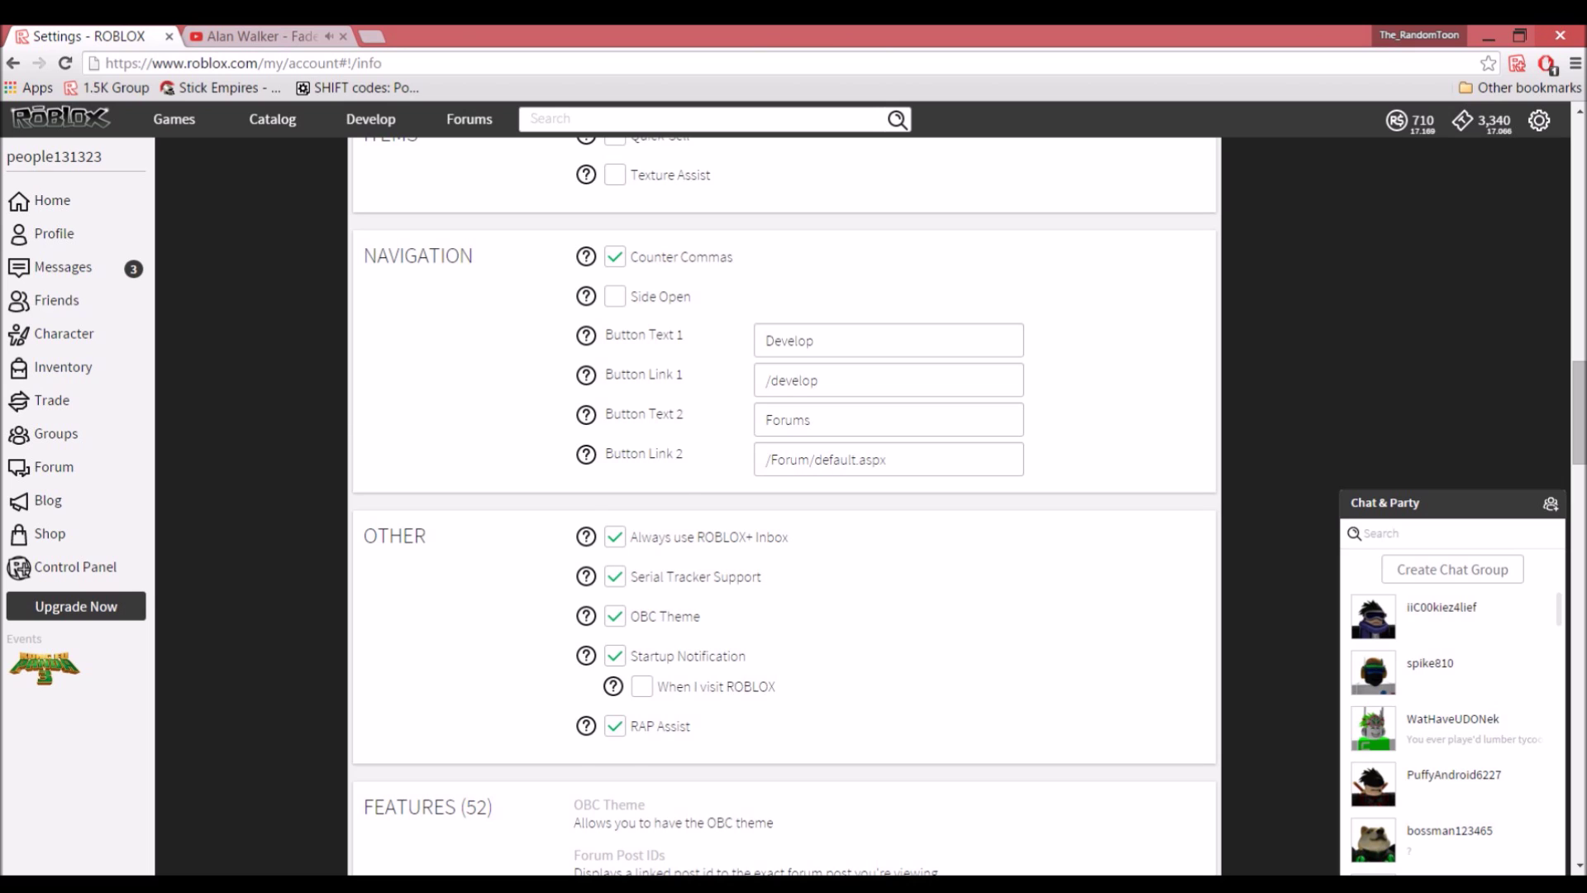
{"action": "scroll", "coordinate": [783, 496], "scroll_direction": "down", "scroll_amount": 1}
{"action": "scroll", "coordinate": [783, 496], "scroll_direction": "down", "scroll_amount": 1}
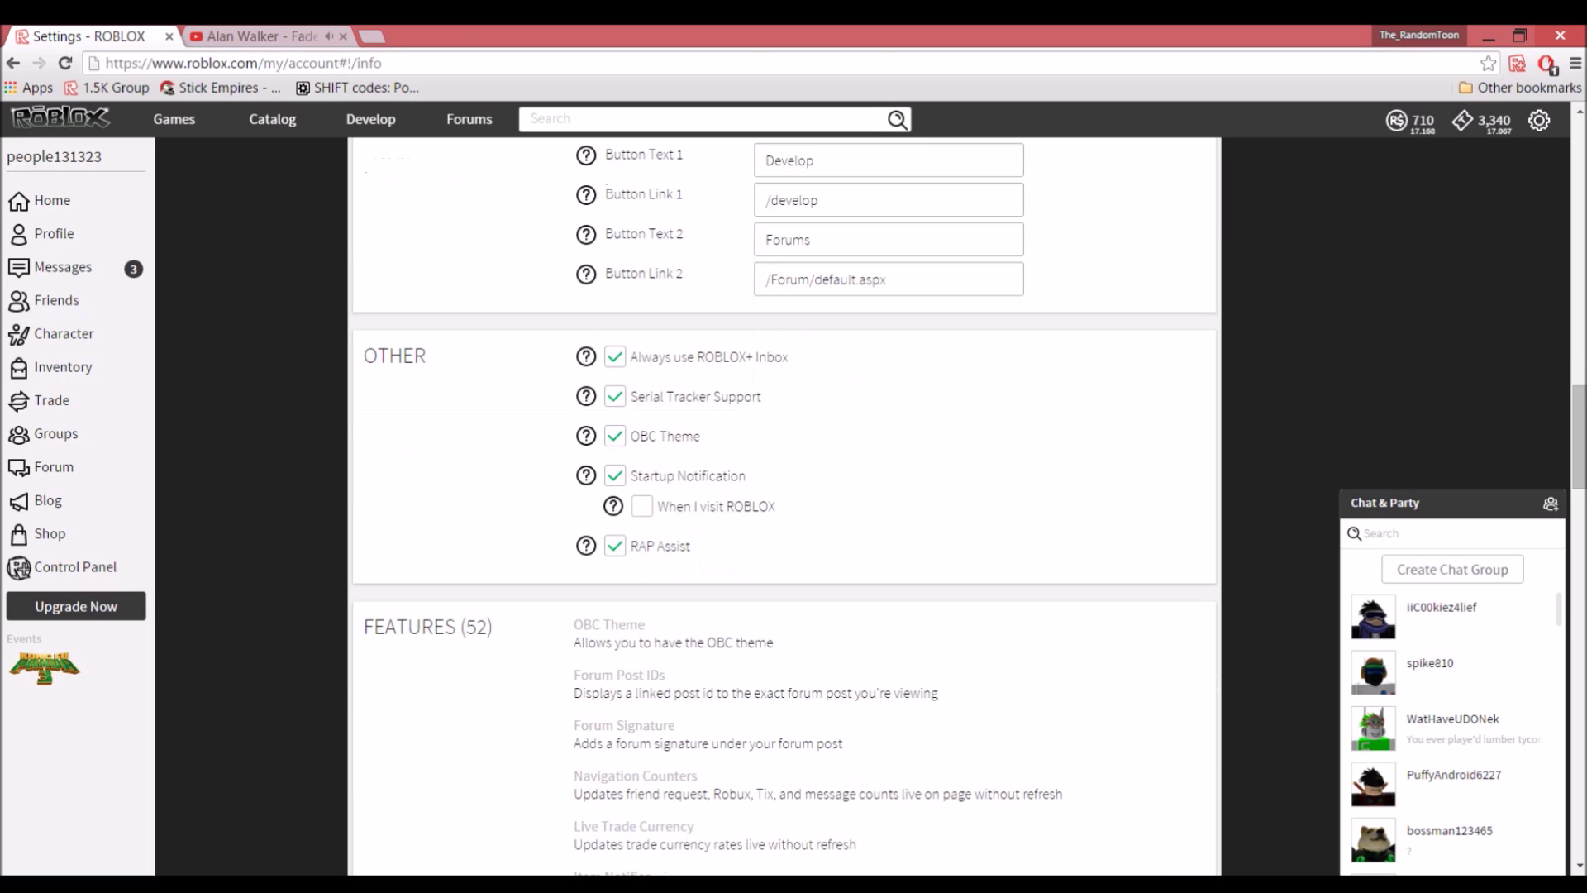
{"action": "mouse_move", "coordinate": [586, 546]}
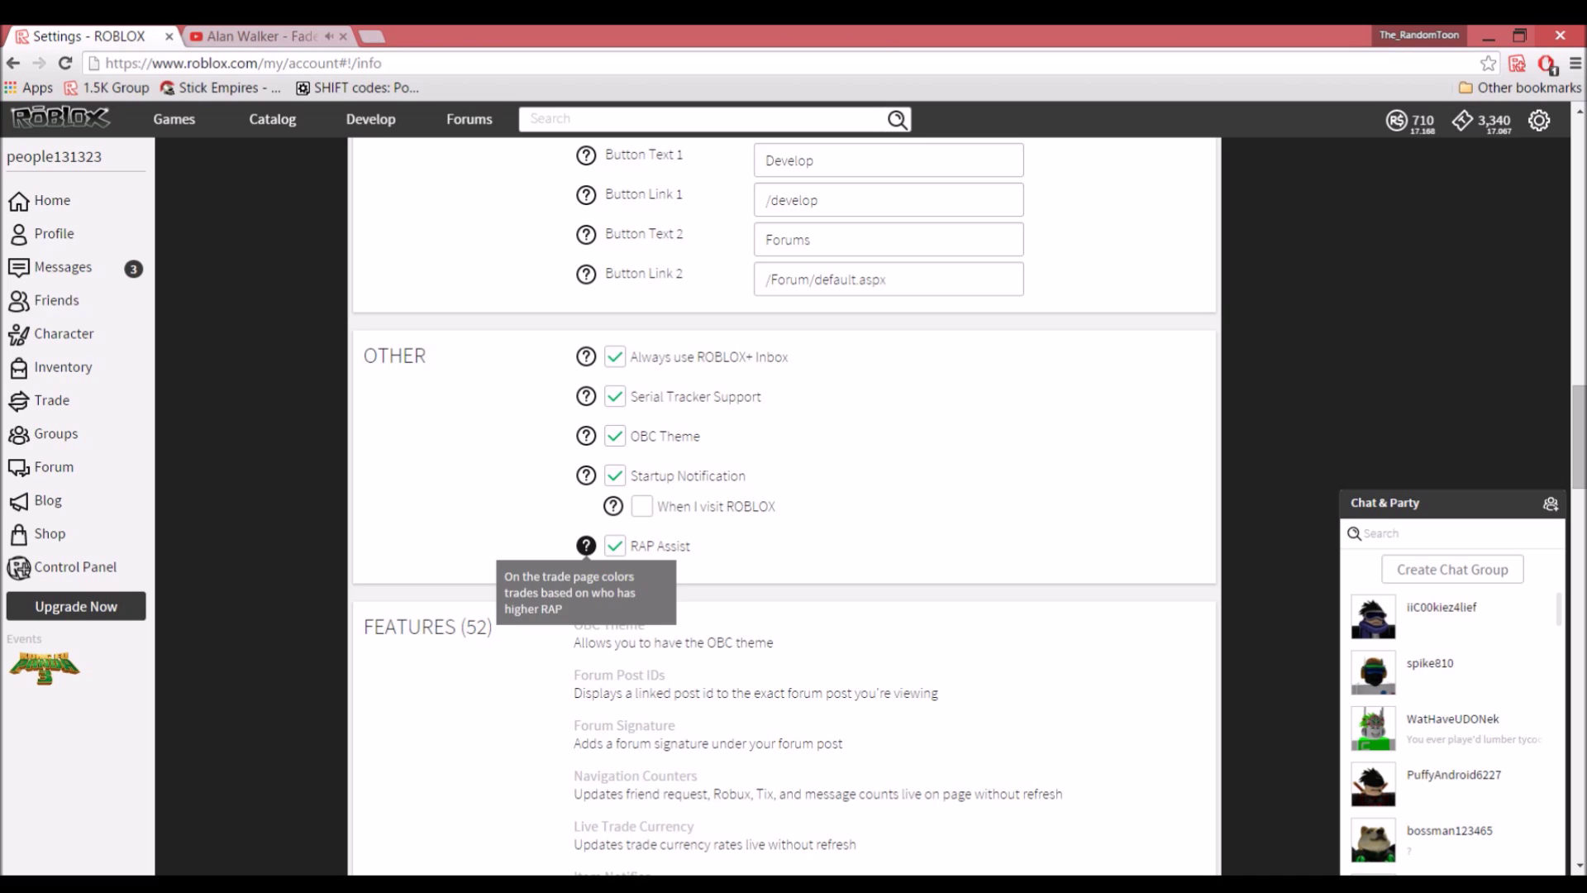
List the inactive trades on the Trade page
{"action": "left_click", "coordinate": [52, 400]}
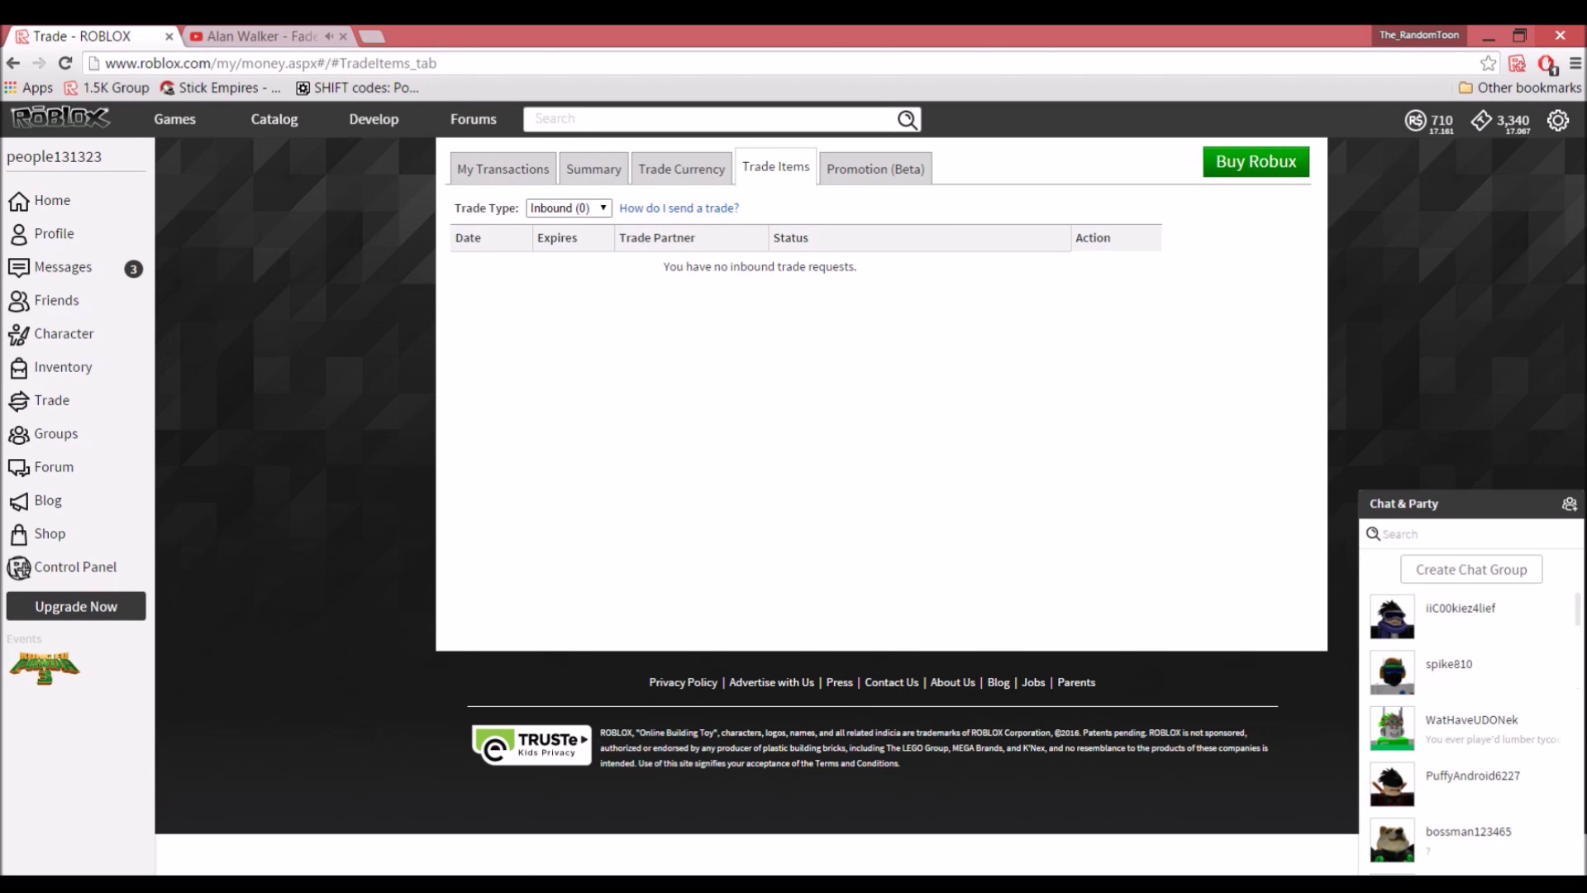
{"action": "left_click", "coordinate": [568, 208]}
{"action": "key", "text": "Down"}
{"action": "key", "text": "Down"}
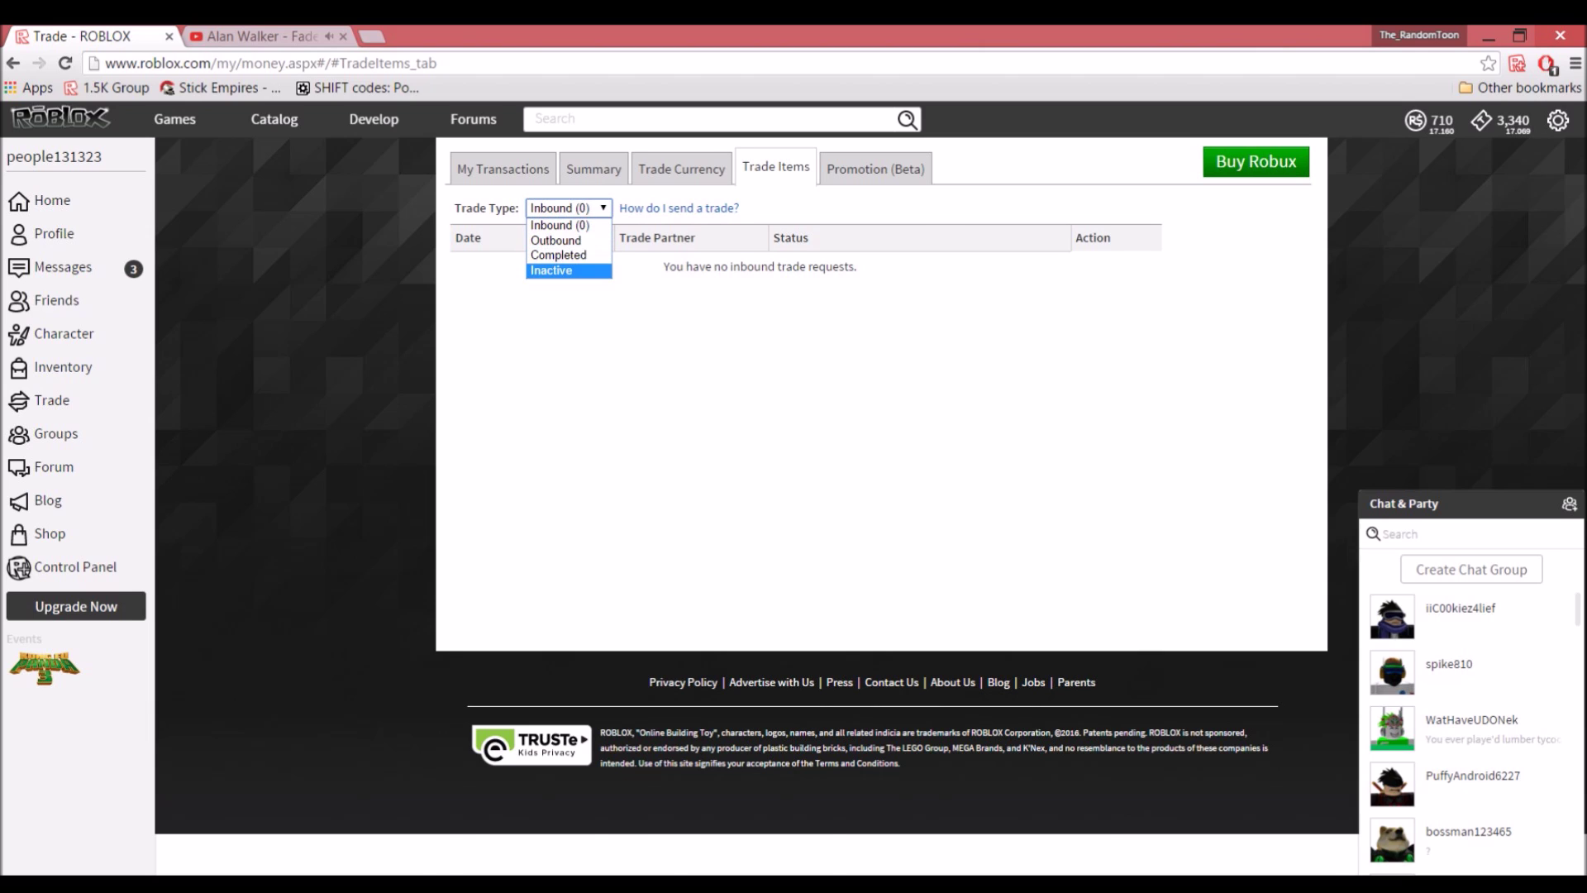
{"action": "key", "text": "Return"}
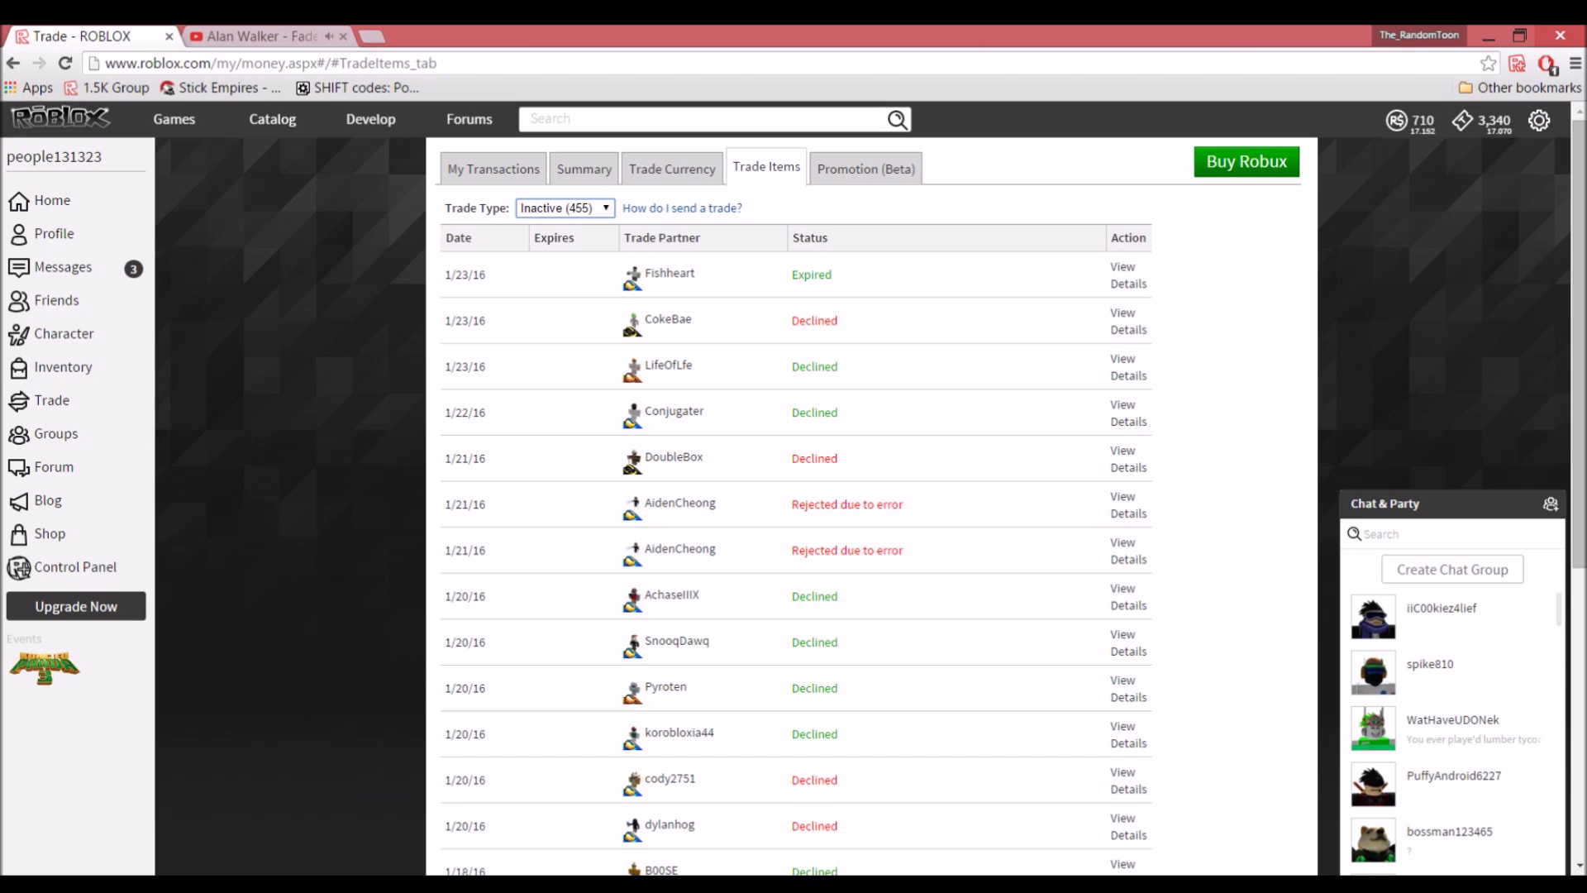
Look over a Declined trade's status, then return to the Roblox home page
{"action": "left_click_drag", "start_coordinate": [833, 275], "coordinate": [791, 320]}
{"action": "left_click", "coordinate": [801, 320]}
{"action": "left_click", "coordinate": [838, 319]}
{"action": "left_click", "coordinate": [791, 320]}
{"action": "left_click", "coordinate": [60, 117]}
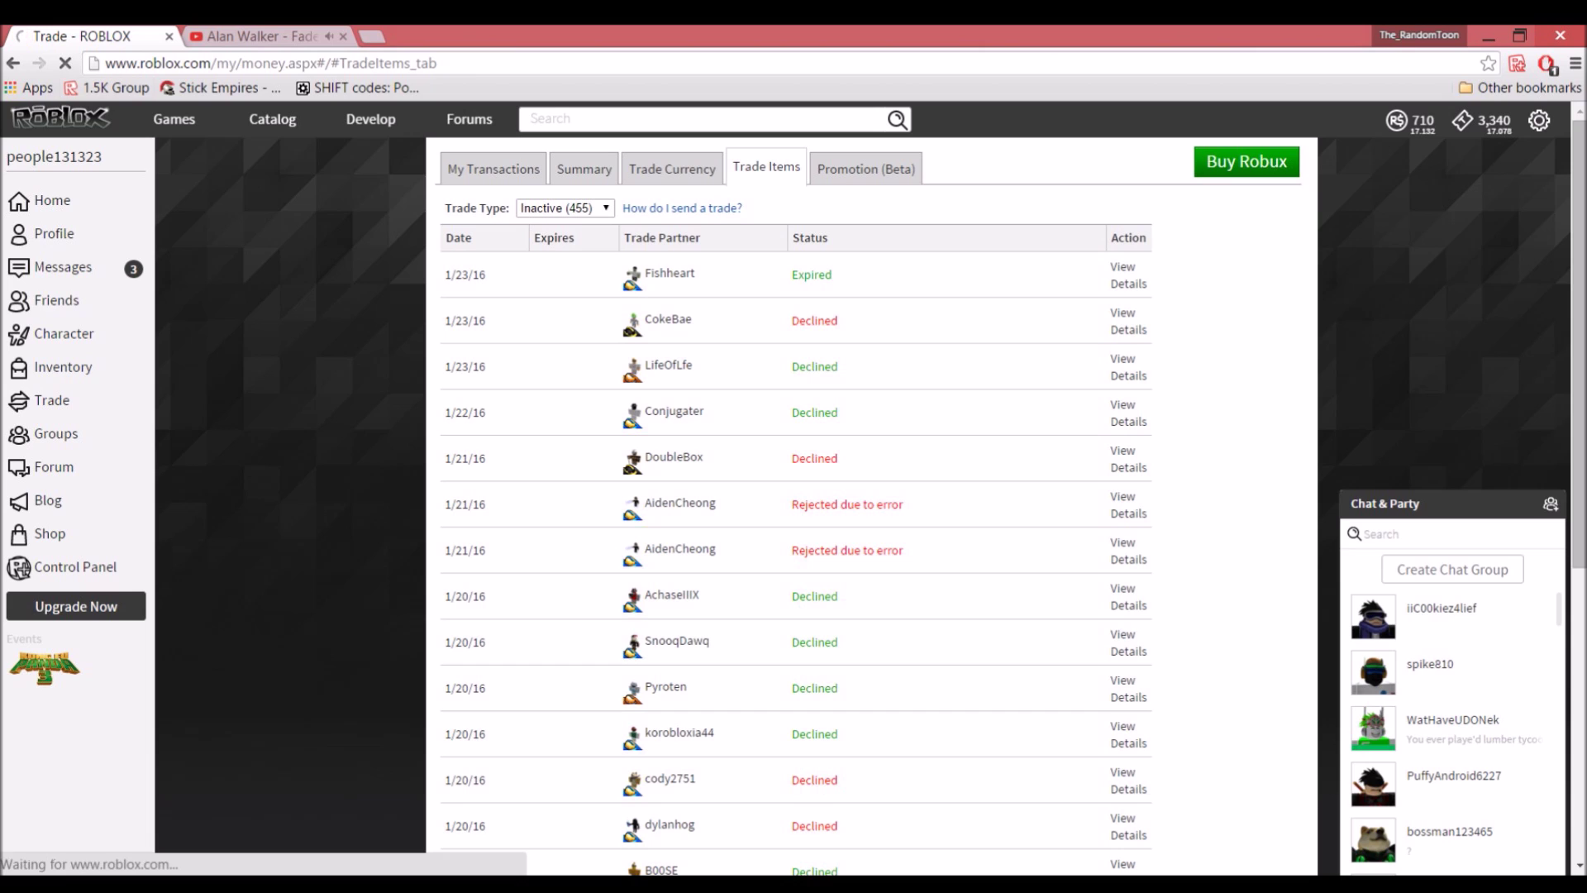